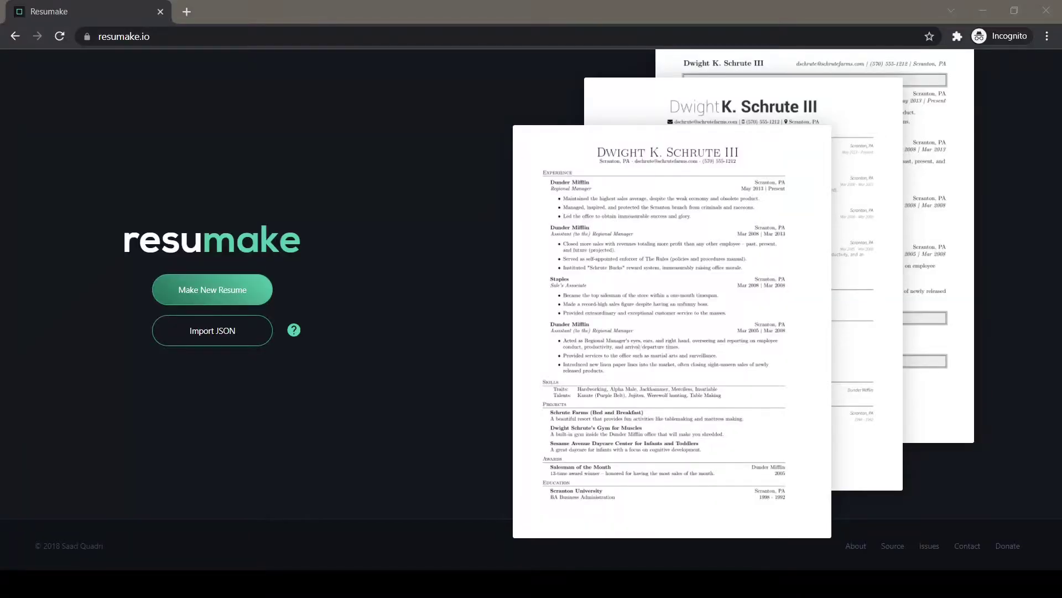
pyautogui.click(630, 403)
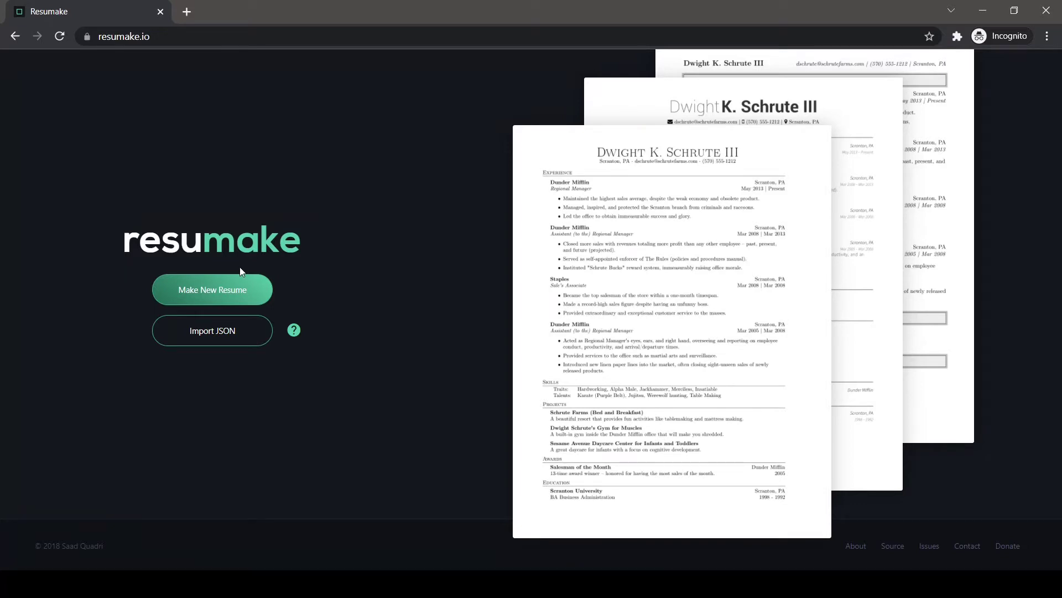
pyautogui.hotkey('alt', 'Tab')
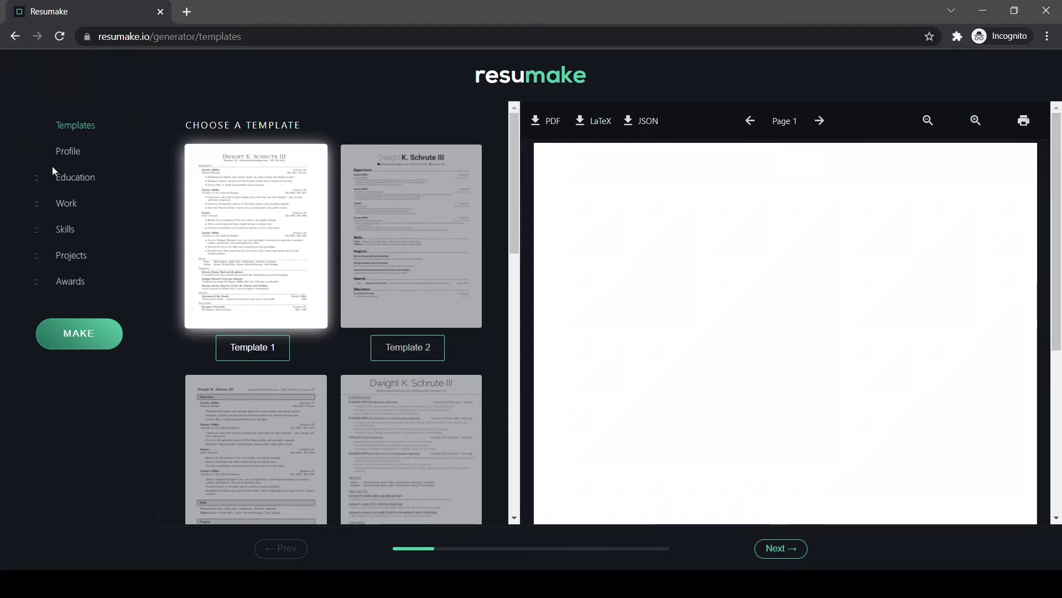
# Step: Look over the Profile, Education, Work, Skills and Awards forms and return to the template choices
pyautogui.click(63, 152)
pyautogui.click(69, 177)
pyautogui.click(66, 203)
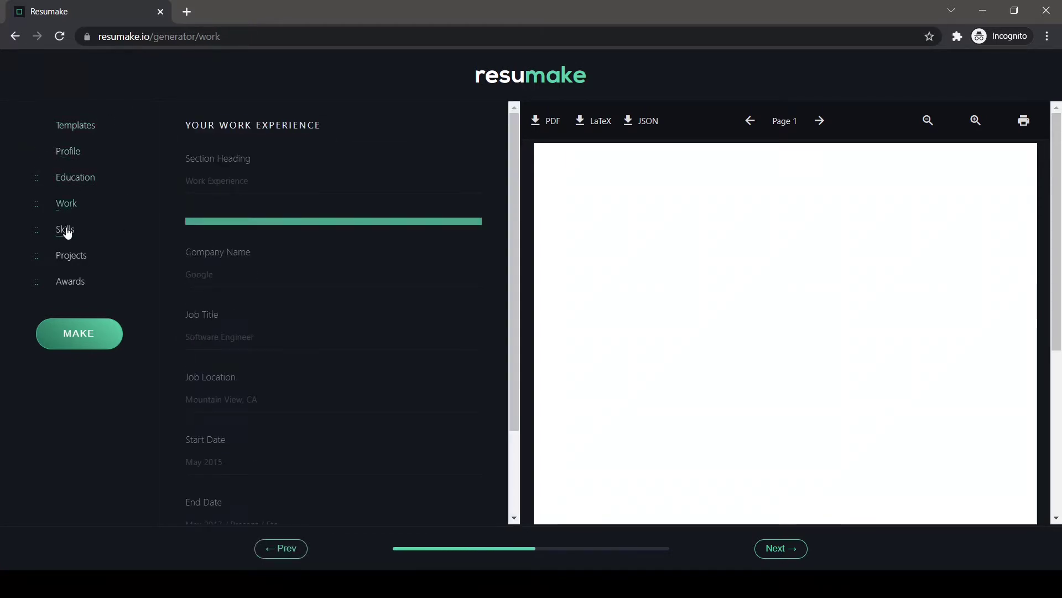
pyautogui.click(67, 230)
pyautogui.click(70, 281)
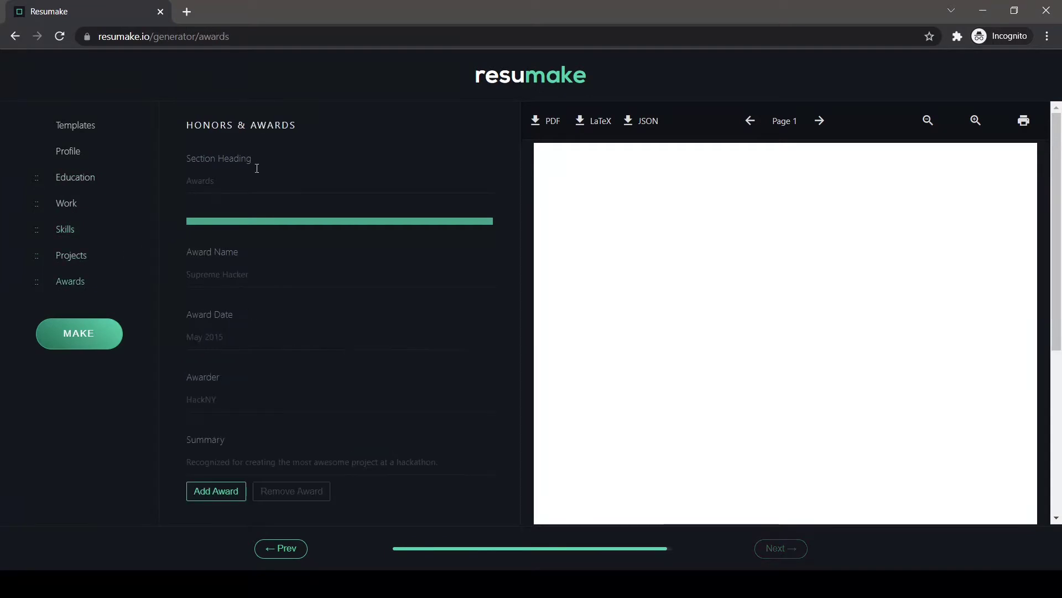
pyautogui.click(273, 119)
pyautogui.click(74, 130)
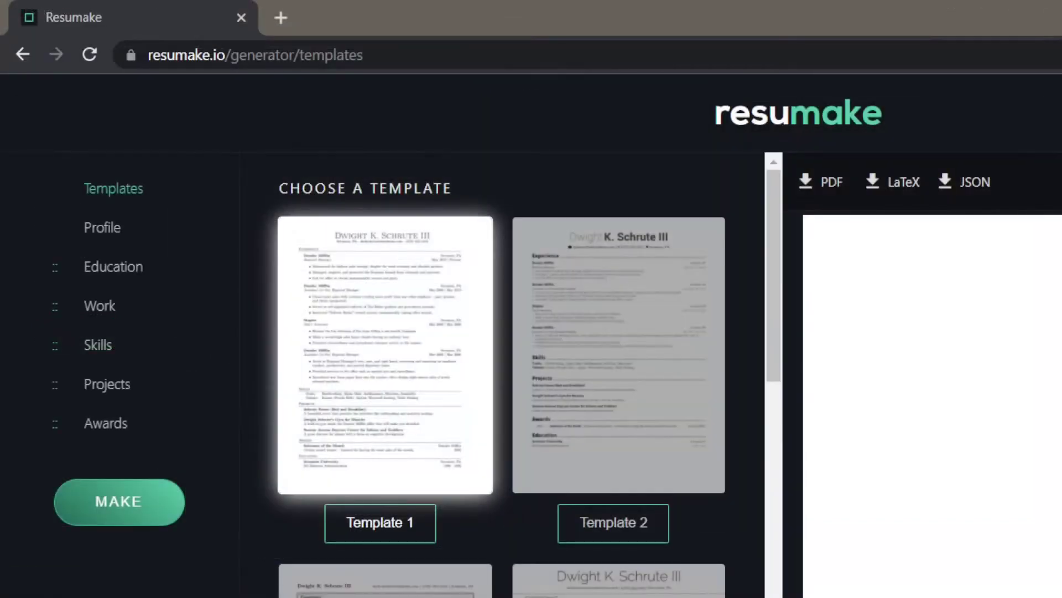
# Step: Browse the template gallery and preview several designs at full size, including Template 2 and Template 6
pyautogui.scroll(-15, 509, 315)
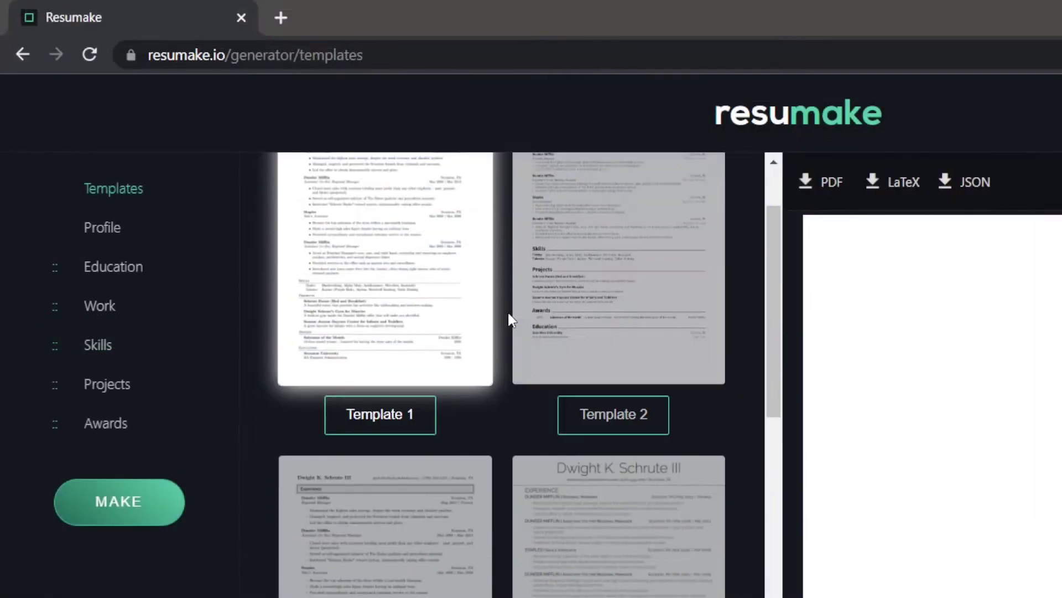
pyautogui.scroll(-1, 509, 318)
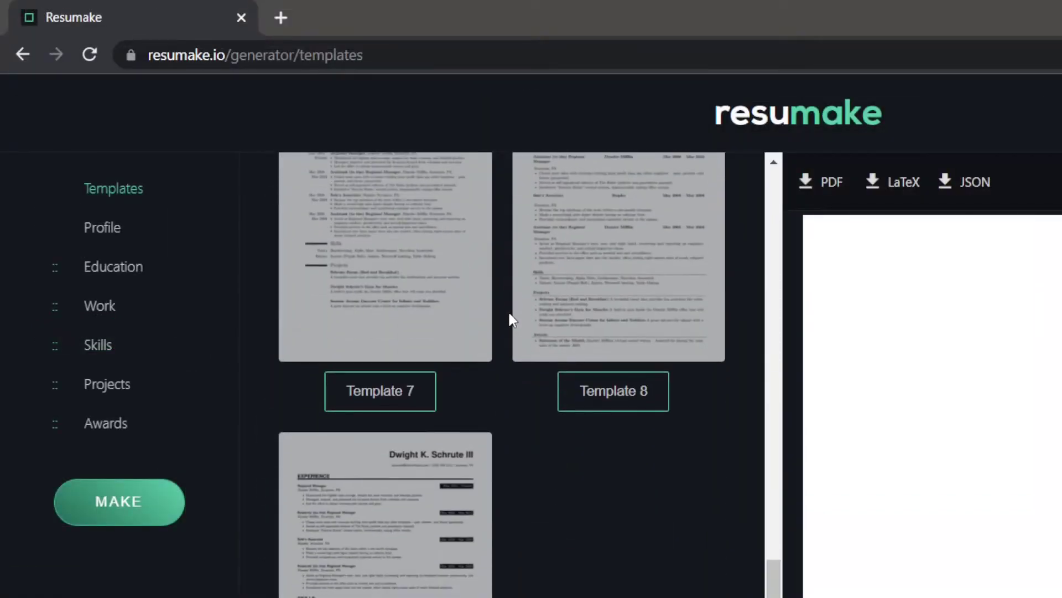
pyautogui.scroll(15, 509, 321)
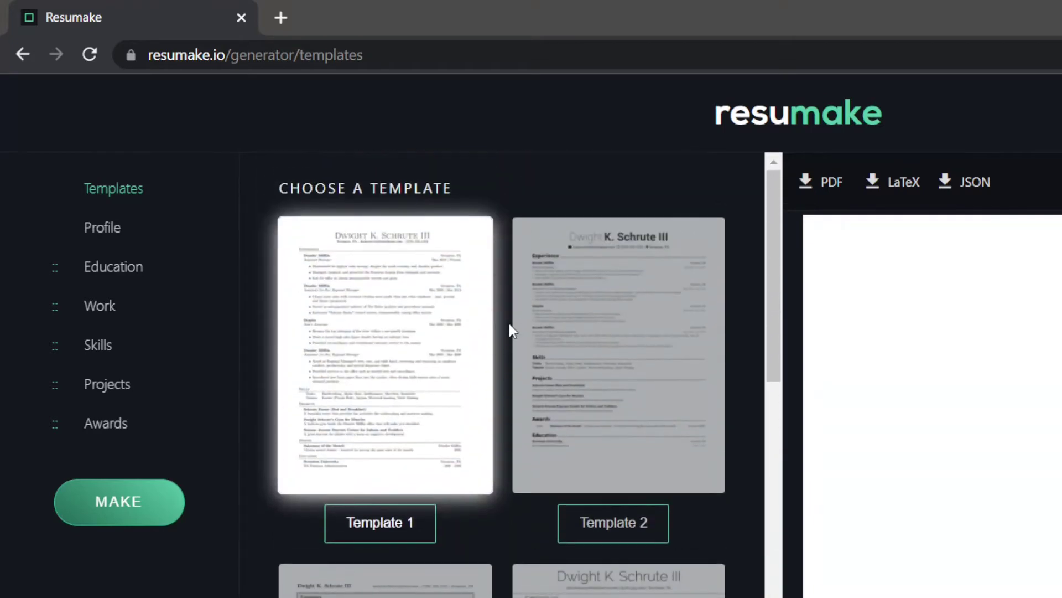
pyautogui.click(619, 346)
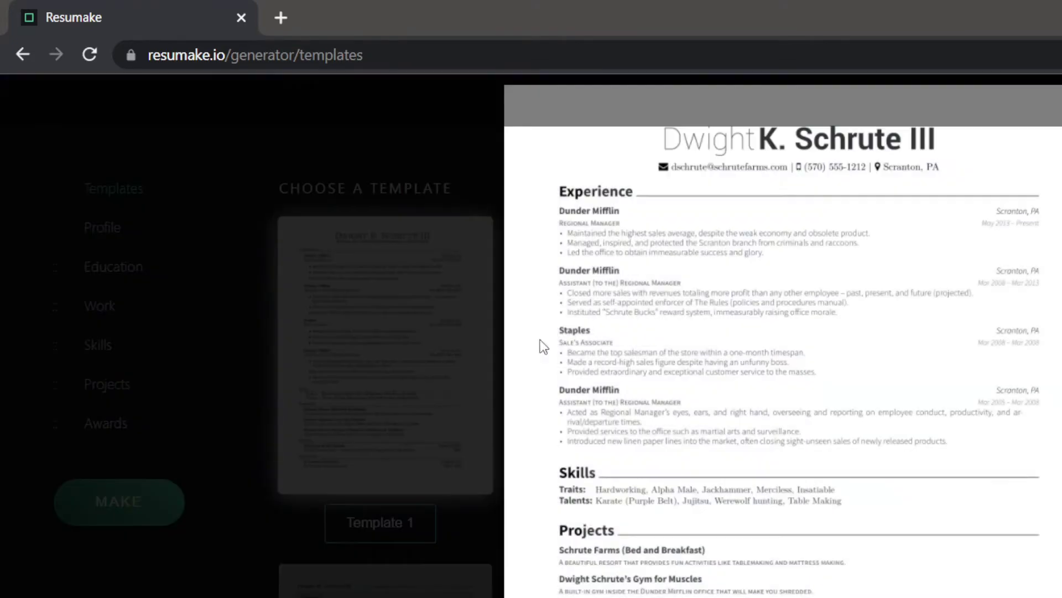
pyautogui.click(1057, 446)
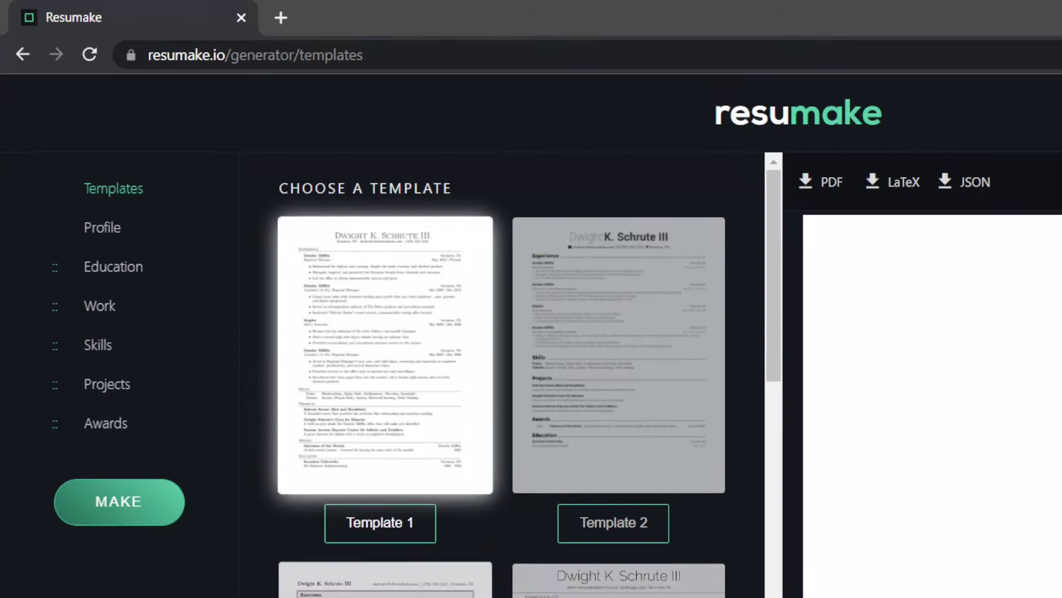
pyautogui.click(385, 354)
pyautogui.press('Escape')
pyautogui.scroll(-10, 434, 443)
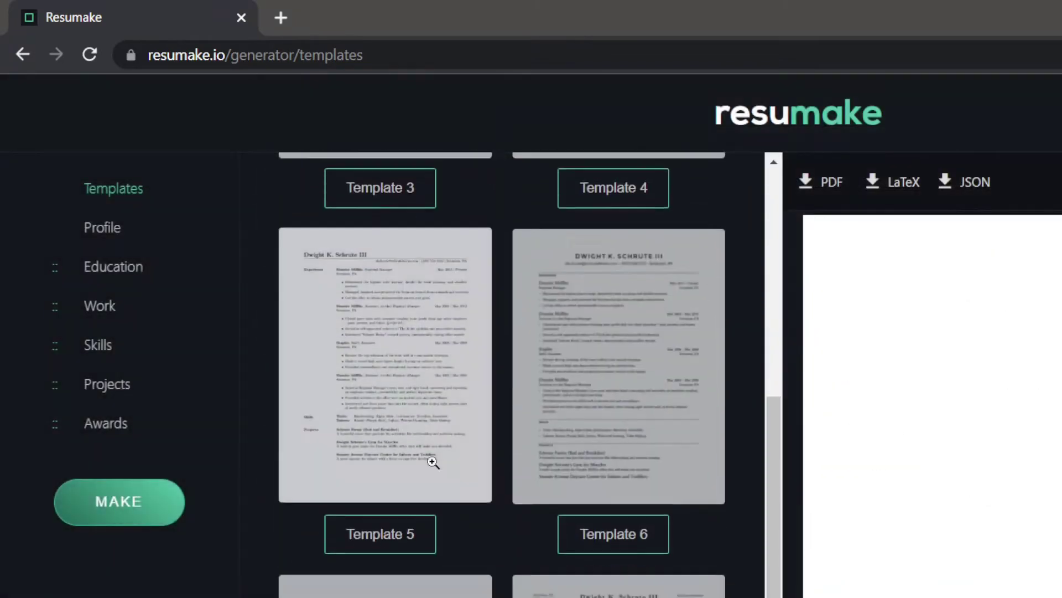
pyautogui.click(645, 329)
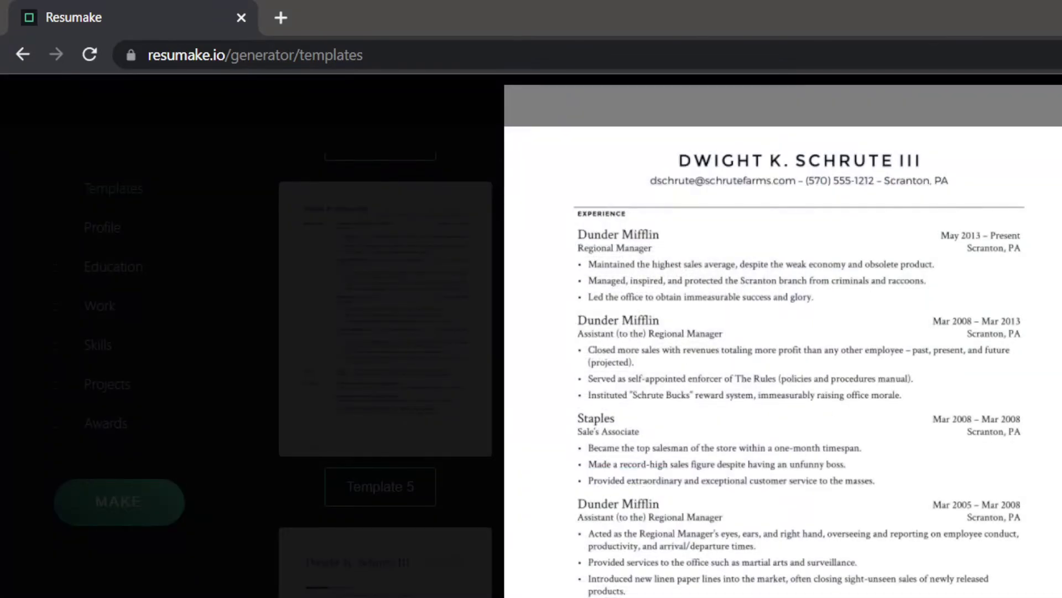
pyautogui.press('Escape')
# Step: Examine the enlarged preview of Template 5 closely, from the experience entries to the skills and projects sections
pyautogui.click(405, 375)
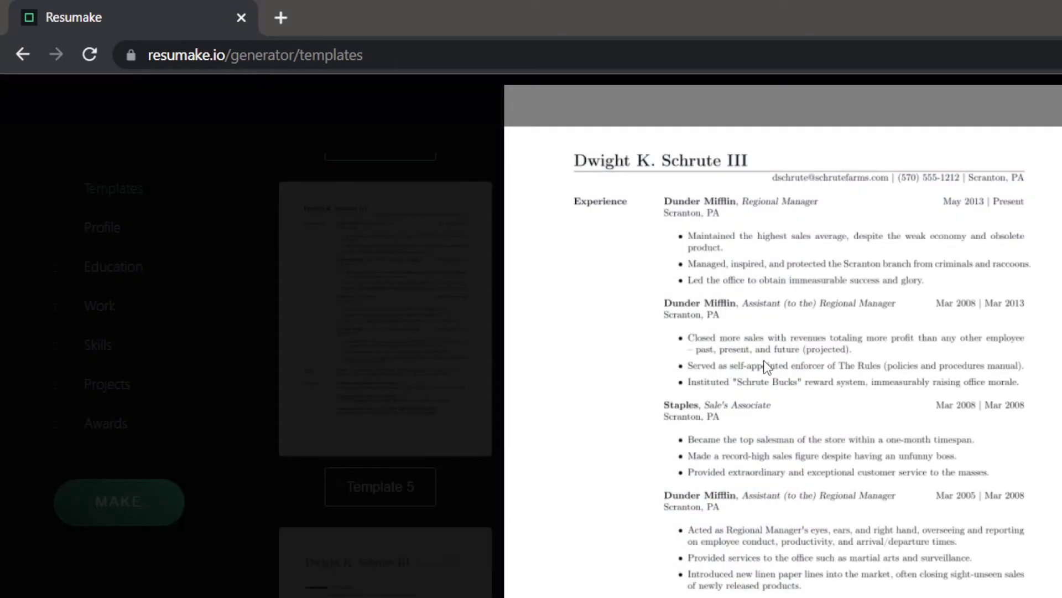
pyautogui.scroll(5, 766, 366)
pyautogui.scroll(-4, 763, 360)
pyautogui.scroll(3, 762, 359)
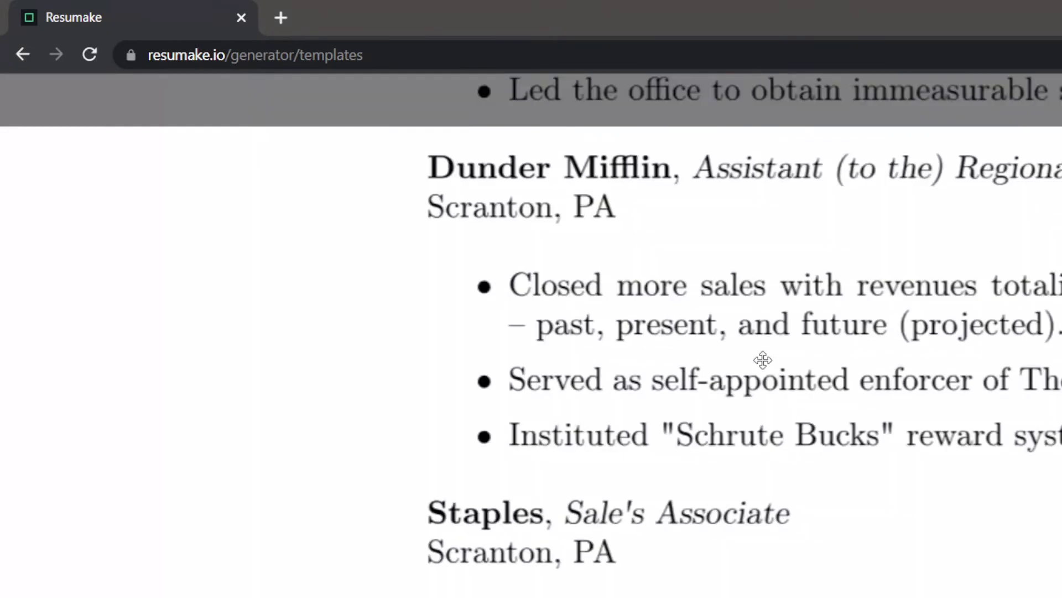
pyautogui.scroll(-4, 763, 360)
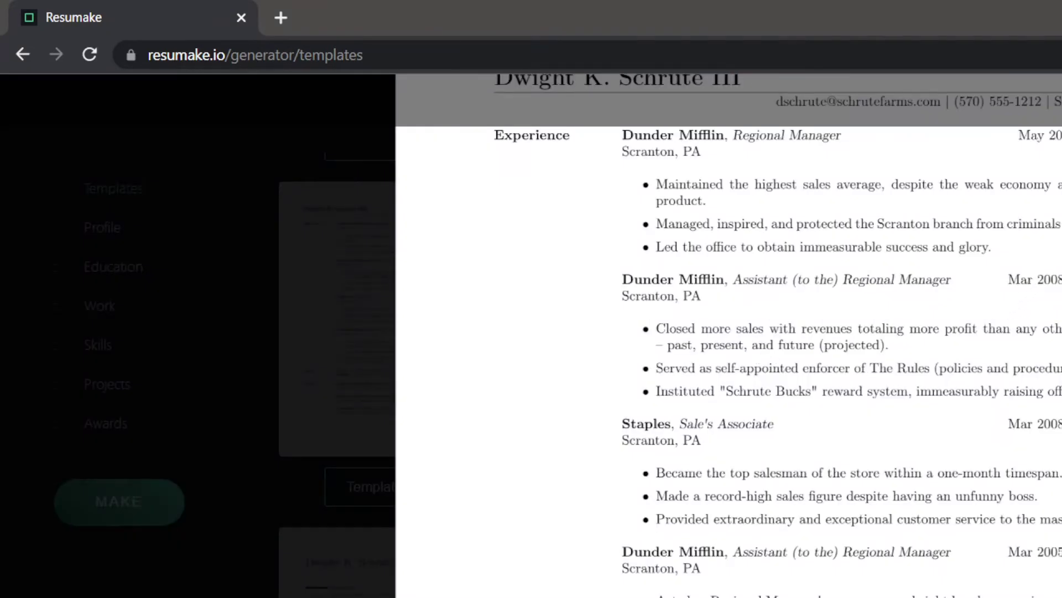
pyautogui.scroll(1, 810, 469)
pyautogui.moveTo(829, 277); pyautogui.dragTo(756, 278)
pyautogui.moveTo(626, 593); pyautogui.dragTo(674, 224)
pyautogui.moveTo(646, 503); pyautogui.dragTo(656, 252)
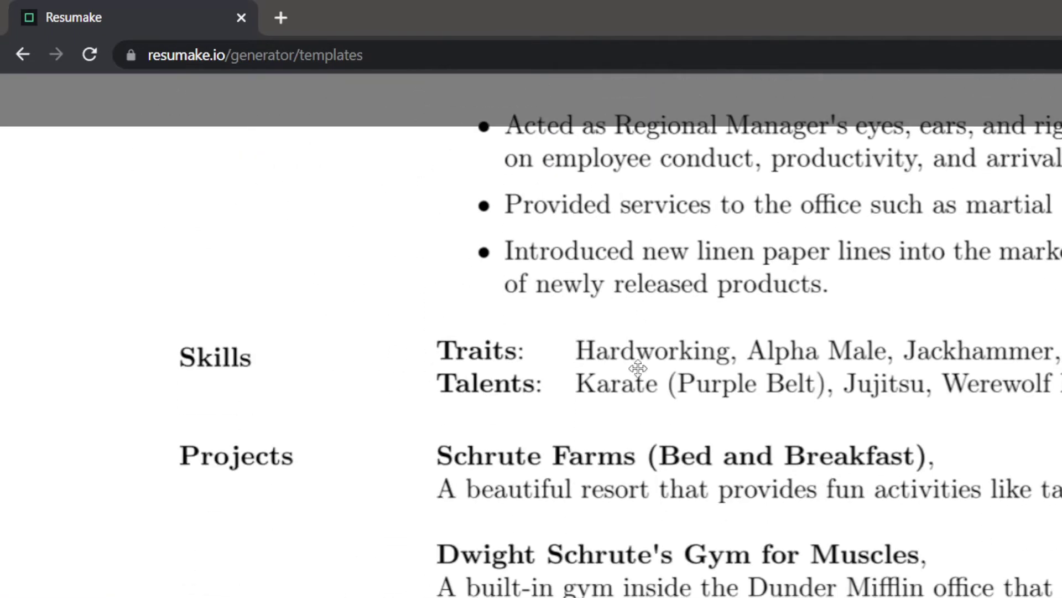
pyautogui.moveTo(625, 520); pyautogui.dragTo(550, 242)
pyautogui.moveTo(819, 195); pyautogui.dragTo(785, 597)
pyautogui.moveTo(880, 183); pyautogui.dragTo(889, 597)
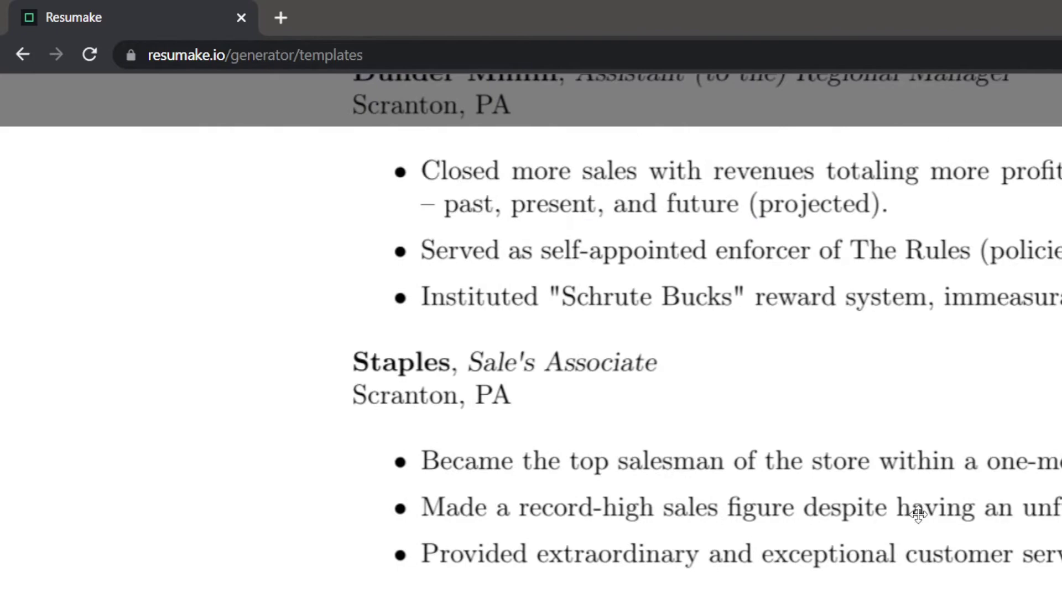
pyautogui.moveTo(918, 514); pyautogui.dragTo(742, 427)
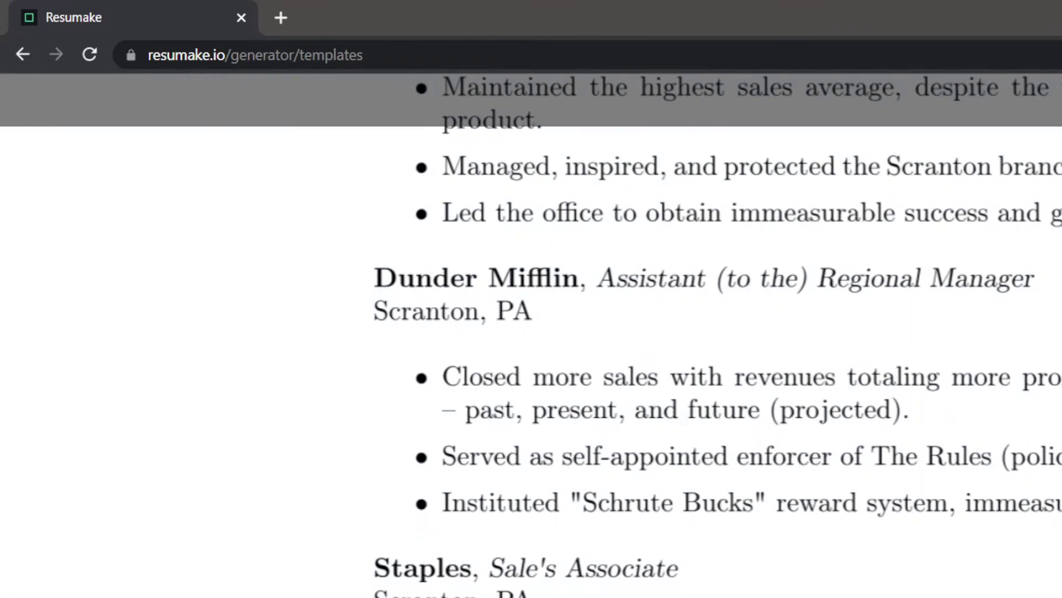
pyautogui.press('Escape')
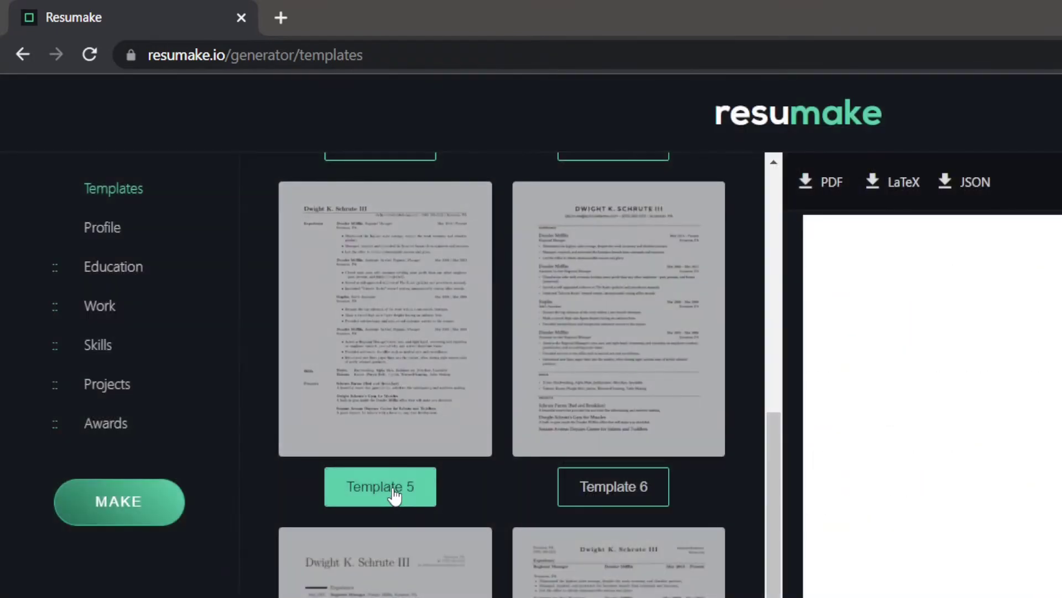
# Step: Choose Template 5 and generate the resume with it
pyautogui.click(392, 489)
pyautogui.click(395, 495)
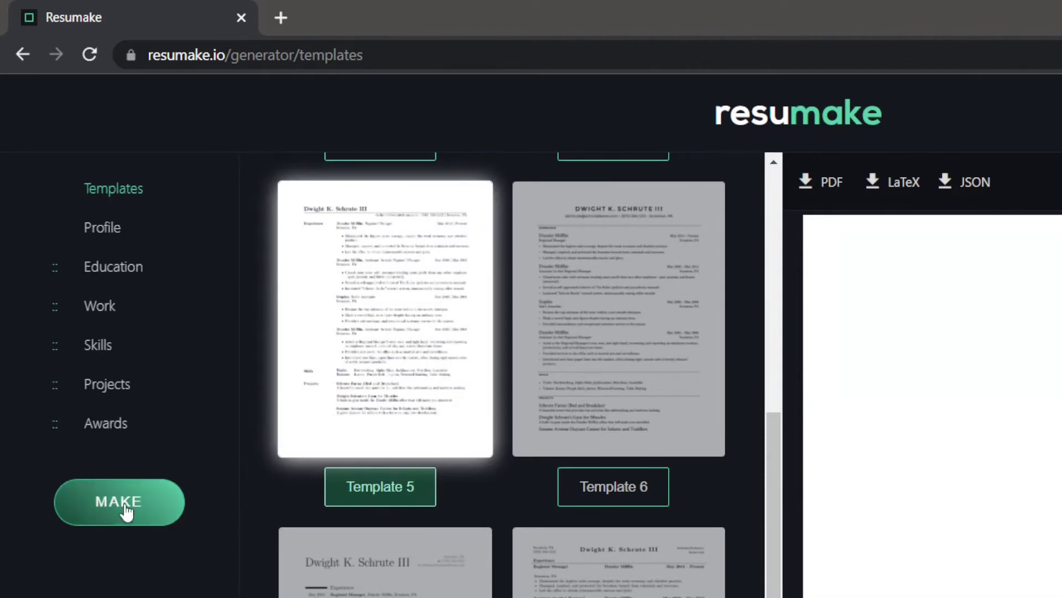
pyautogui.click(155, 498)
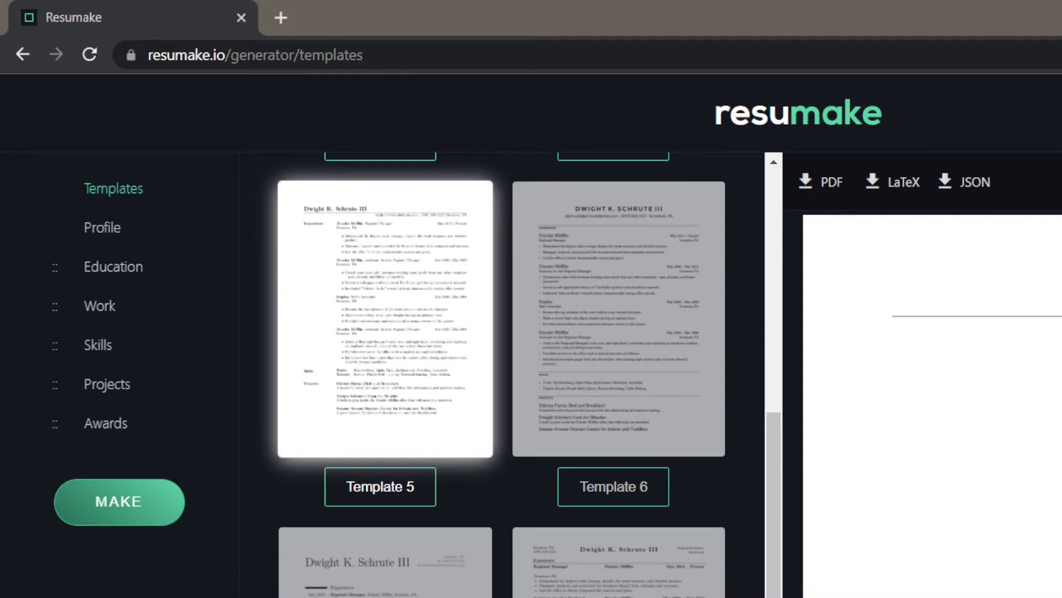
# Step: Enter the full name and e-mail address in the profile's personal info and clear the phone number
pyautogui.click(108, 234)
pyautogui.click(111, 198)
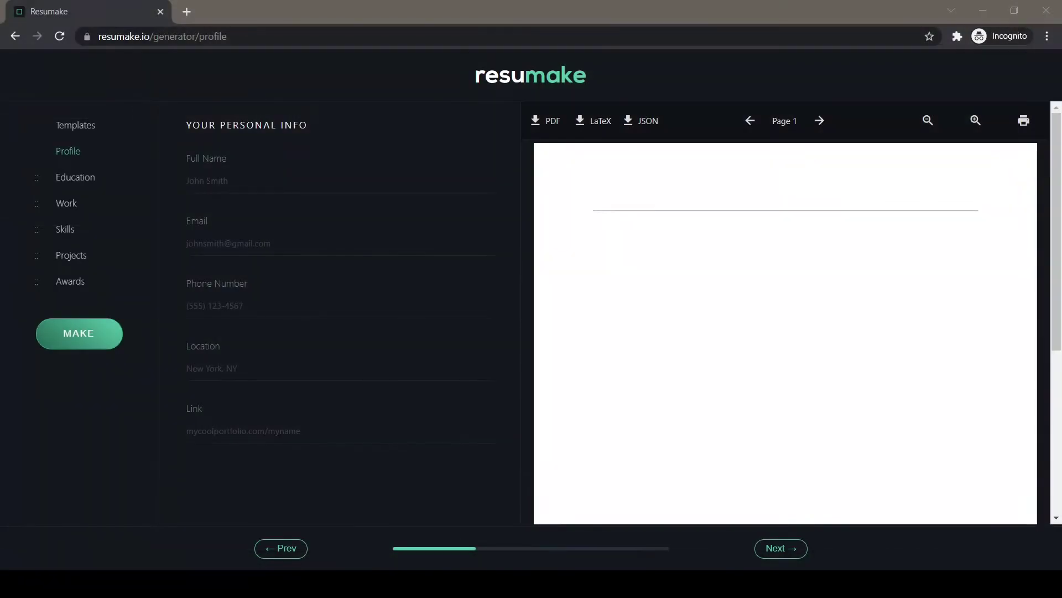
pyautogui.click(251, 173)
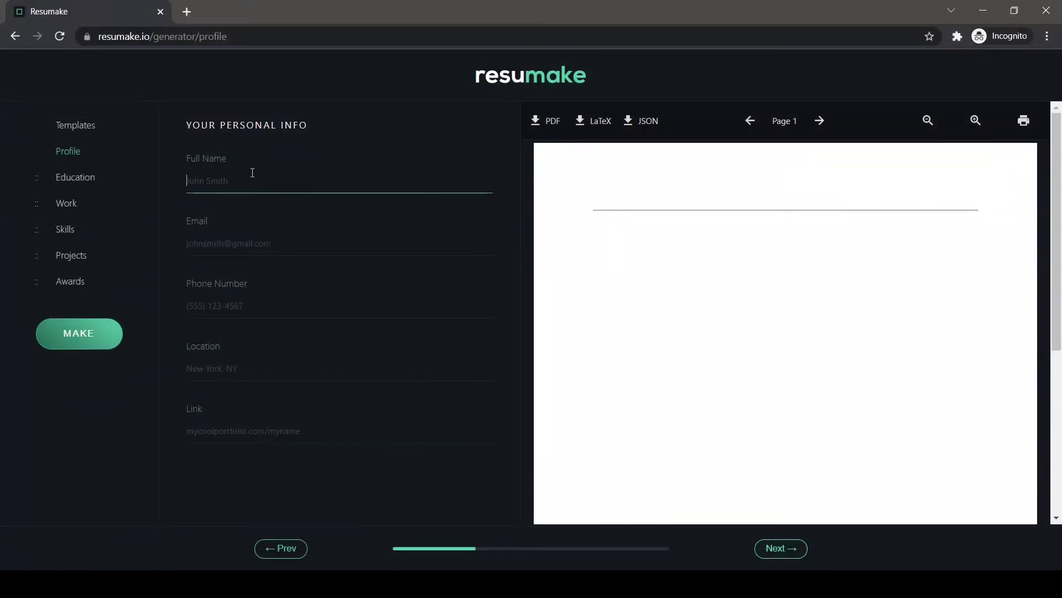
pyautogui.click(254, 220)
pyautogui.moveTo(248, 306); pyautogui.dragTo(189, 310)
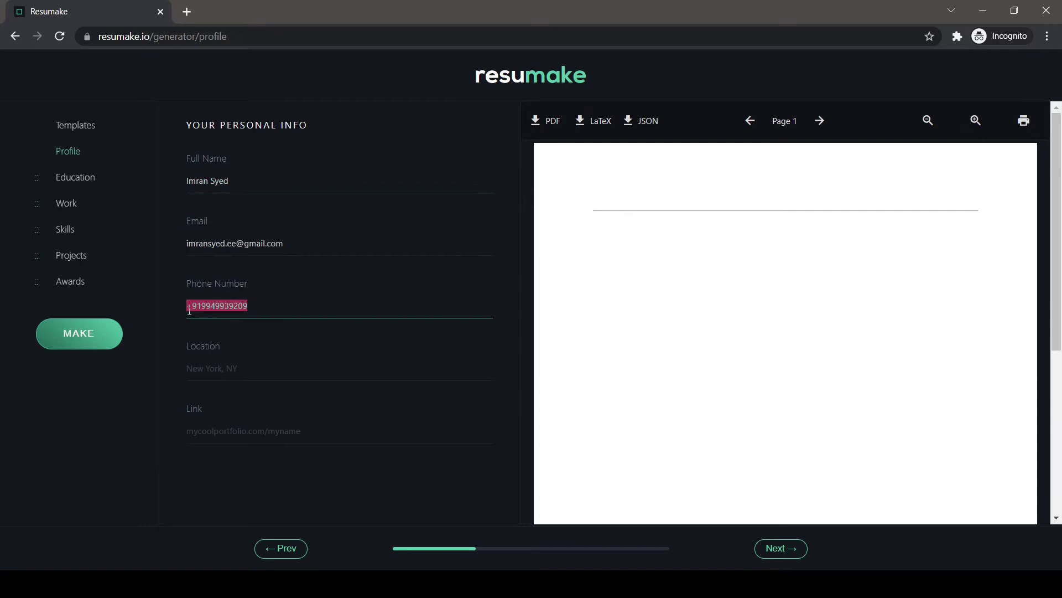
pyautogui.press('BackSpace')
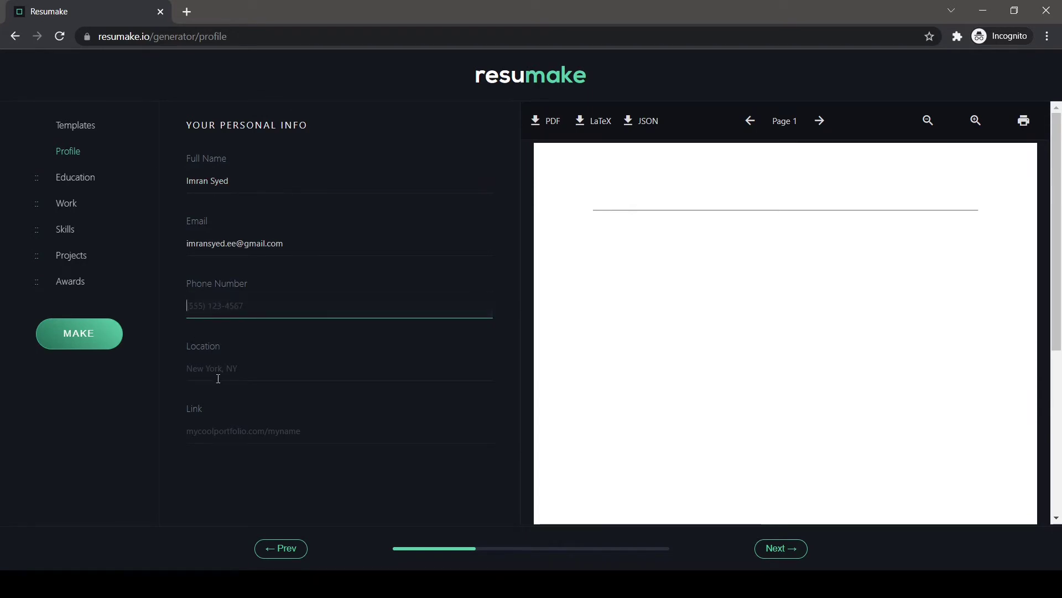
pyautogui.click(227, 378)
pyautogui.click(224, 431)
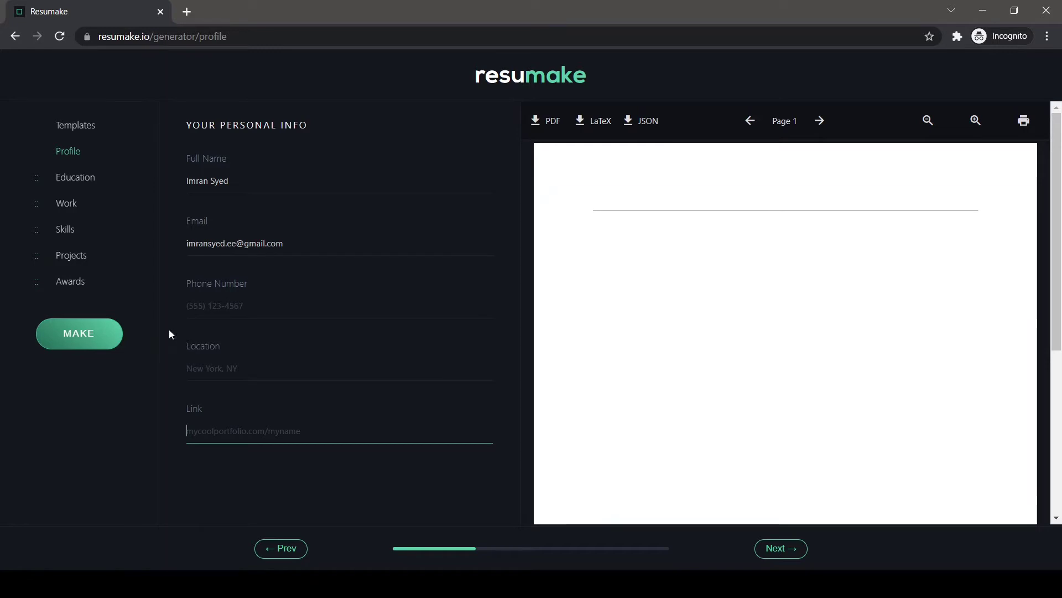
# Step: Review which fields the Education, Work, Skills, Projects and Awards forms offer for the resume
pyautogui.click(85, 180)
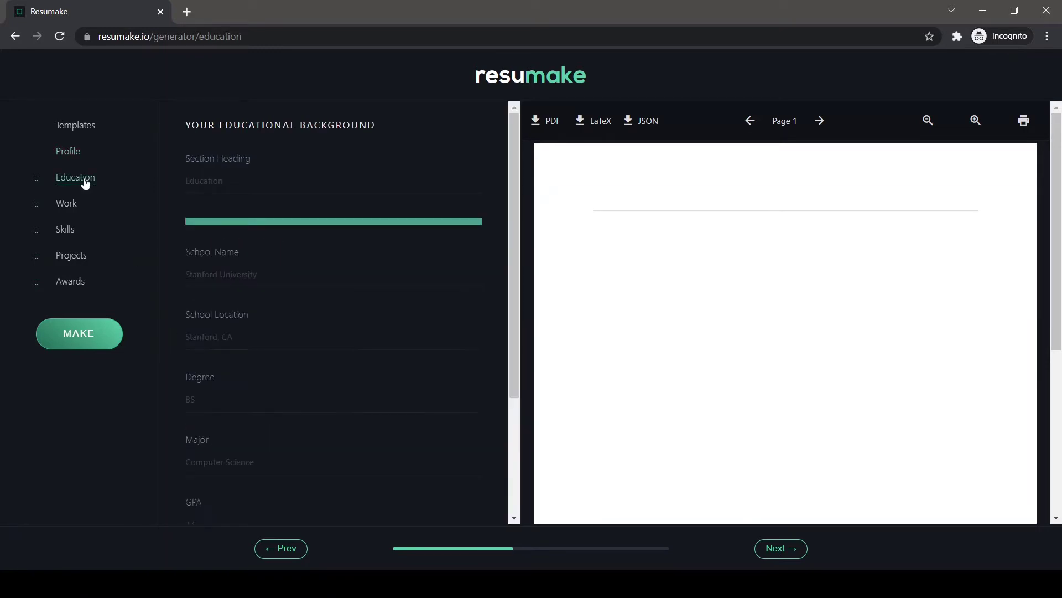
pyautogui.click(228, 181)
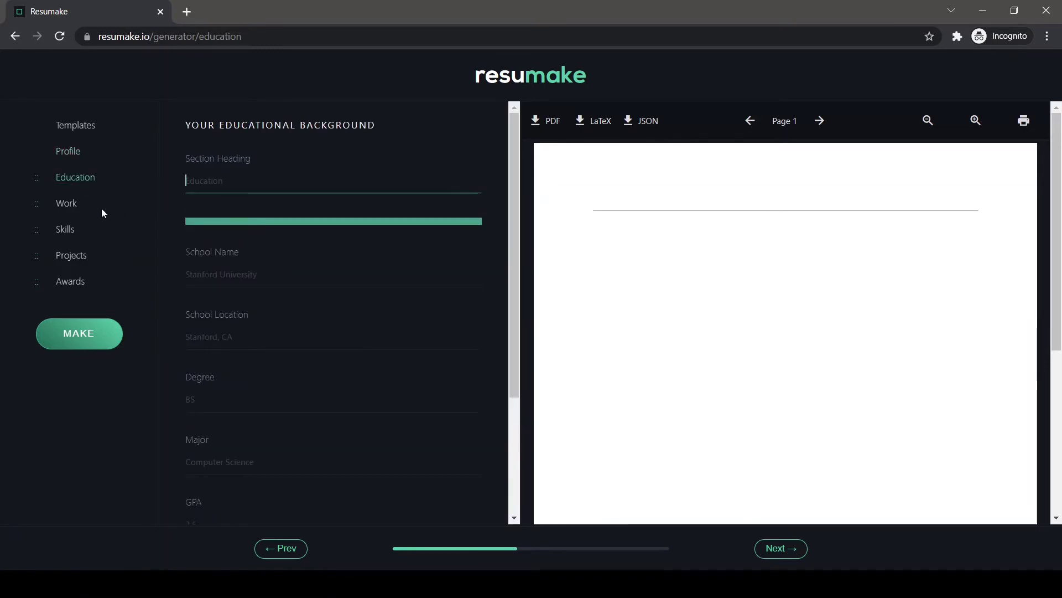
pyautogui.click(70, 206)
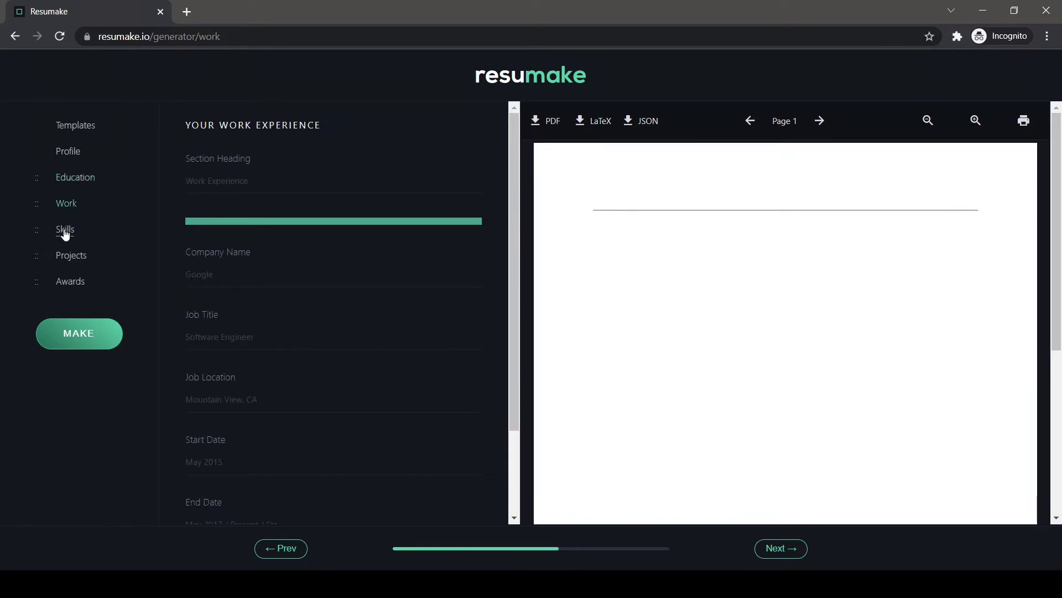
pyautogui.click(65, 230)
pyautogui.click(72, 256)
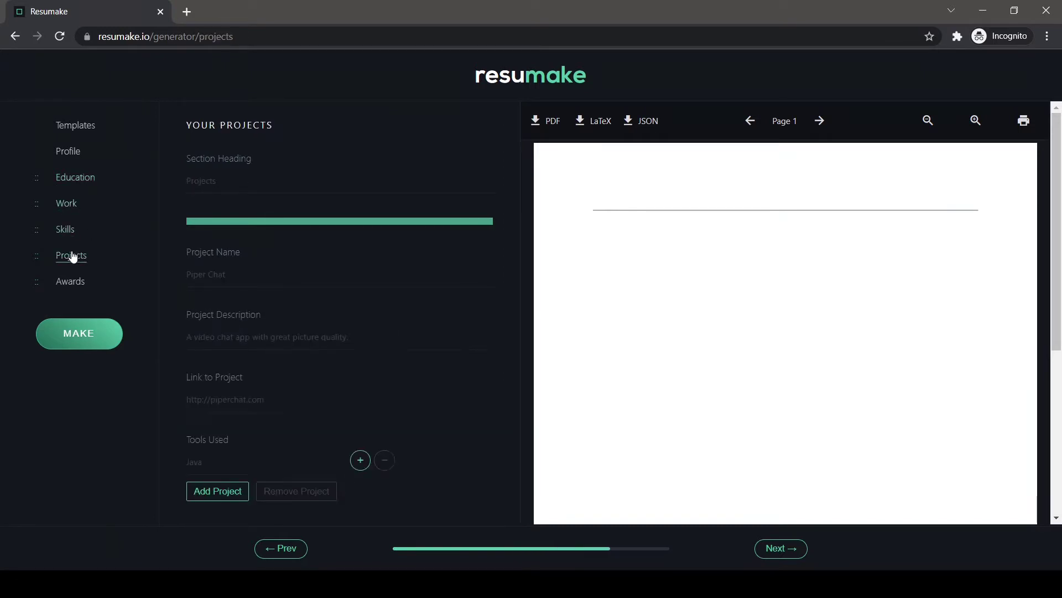
pyautogui.click(74, 281)
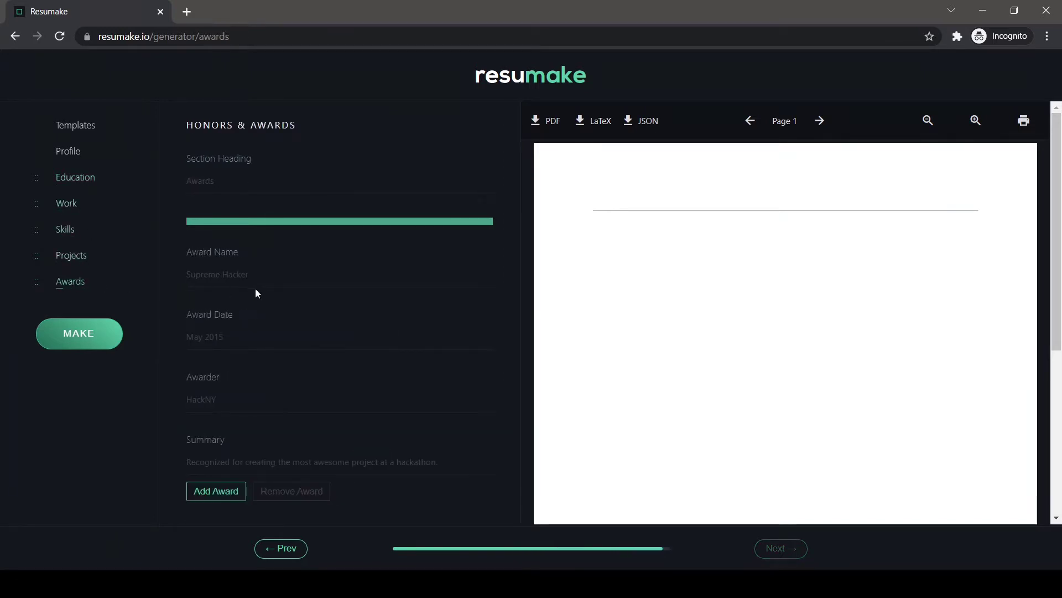
pyautogui.click(71, 154)
pyautogui.click(74, 177)
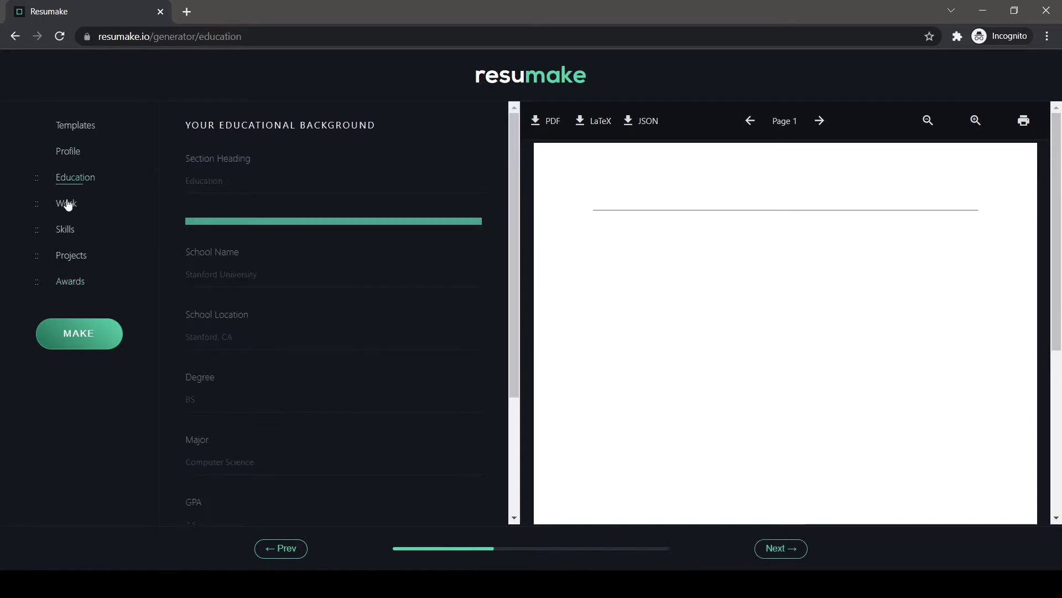
pyautogui.click(67, 205)
pyautogui.click(66, 230)
pyautogui.click(71, 256)
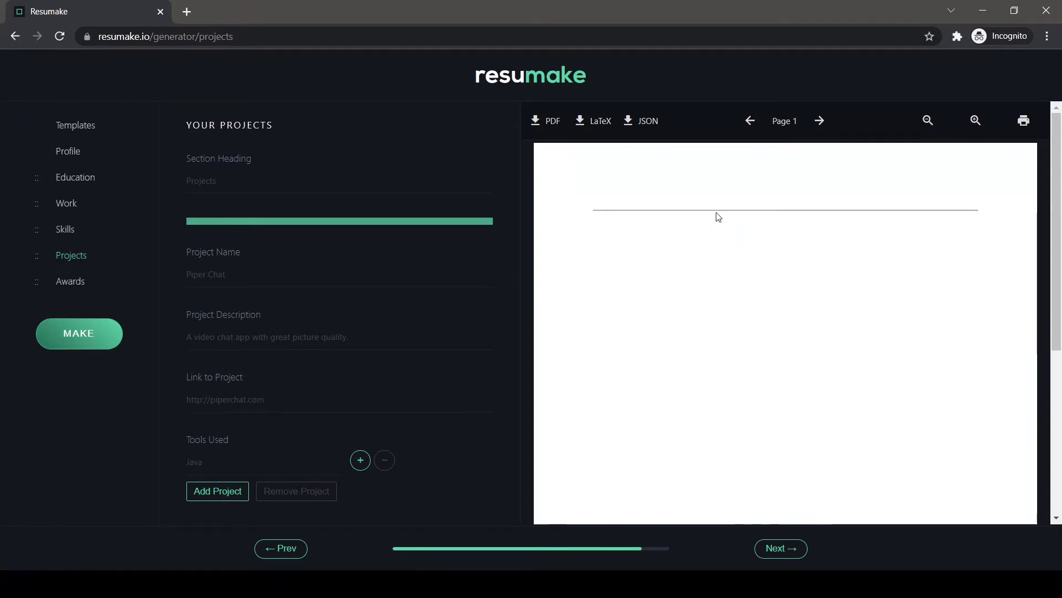
# Step: Look through the first page of the completed resume in the preview
pyautogui.hotkey('alt', 'Tab')
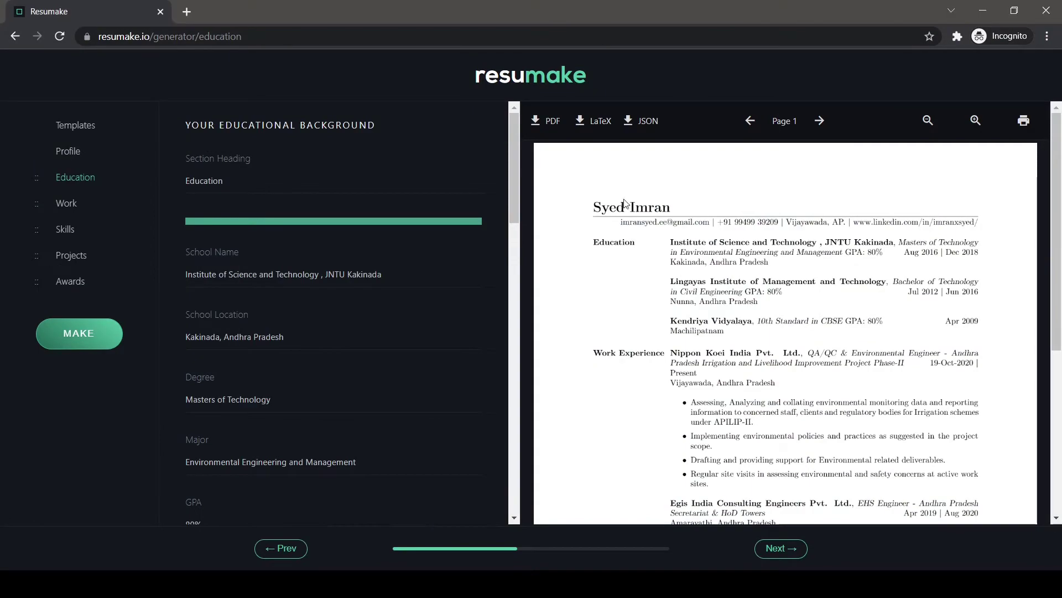
pyautogui.scroll(-5, 624, 202)
pyautogui.scroll(4, 714, 236)
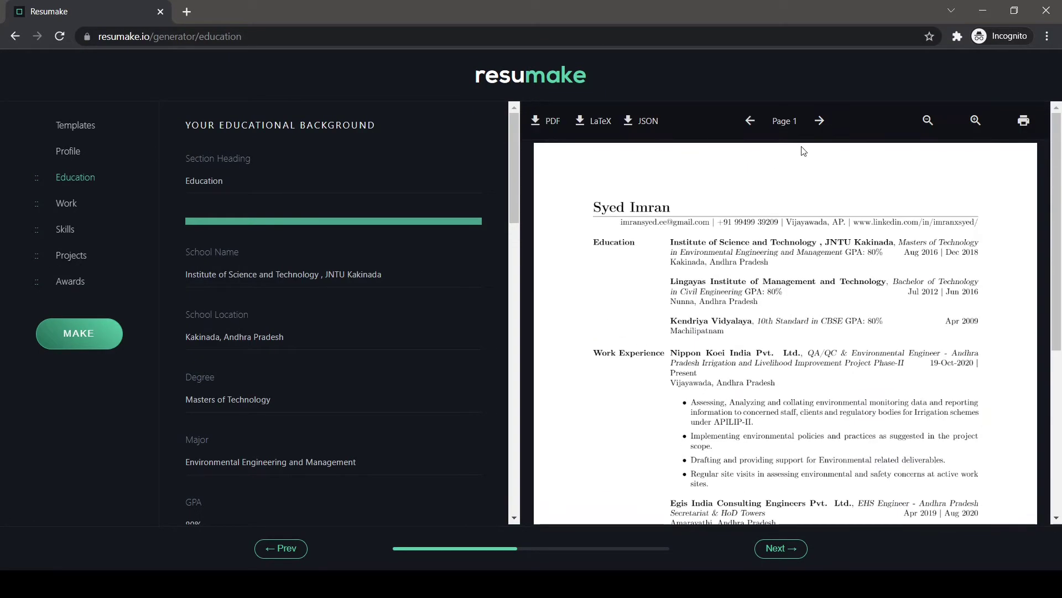
# Step: Page back and forth between both pages of the generated resume and review their content in the preview
pyautogui.click(820, 122)
pyautogui.scroll(-10, 758, 262)
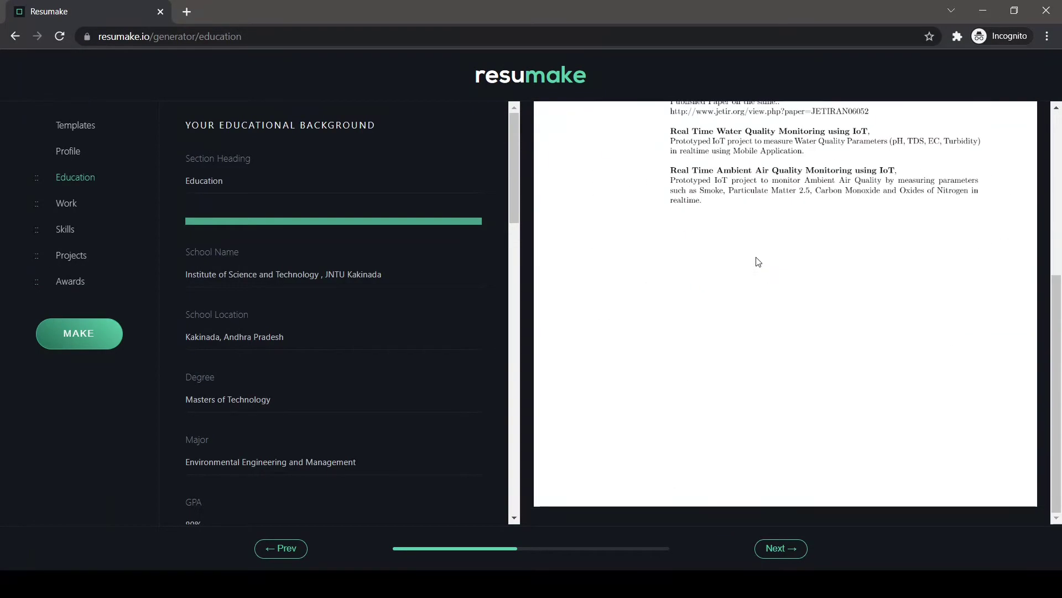
pyautogui.scroll(5, 758, 262)
pyautogui.scroll(-4, 758, 261)
pyautogui.scroll(4, 758, 261)
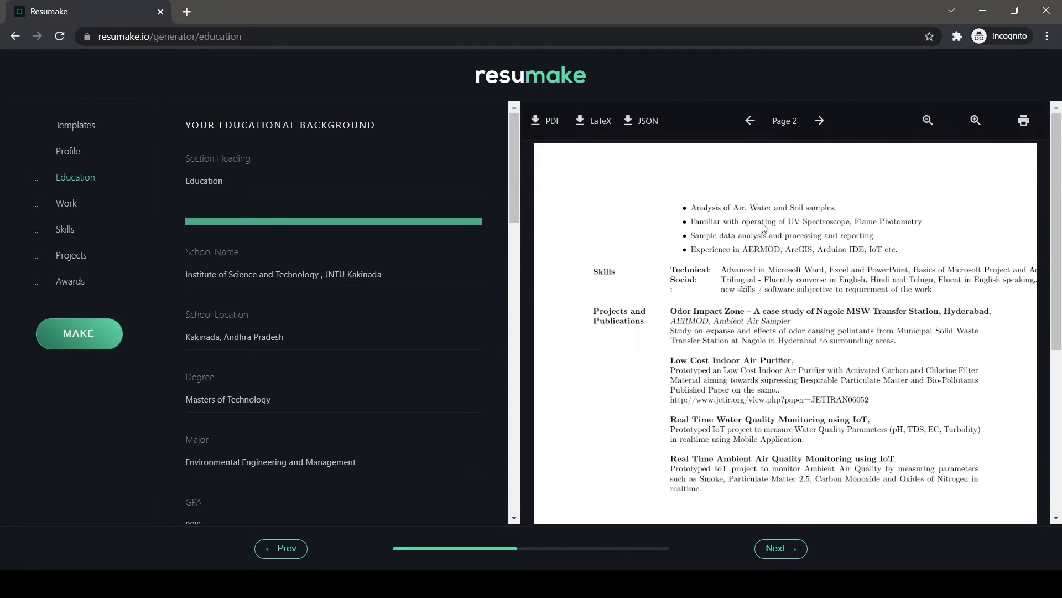
pyautogui.click(754, 124)
pyautogui.click(818, 122)
pyautogui.click(754, 123)
pyautogui.click(819, 122)
pyautogui.scroll(-4, 792, 289)
pyautogui.scroll(4, 792, 288)
pyautogui.click(750, 122)
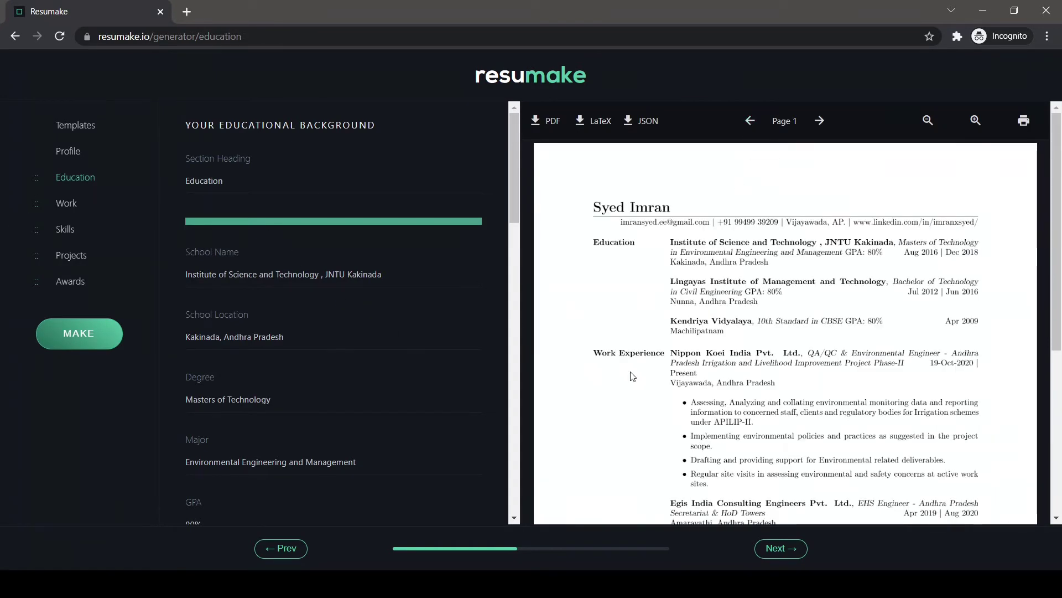
pyautogui.scroll(-5, 713, 324)
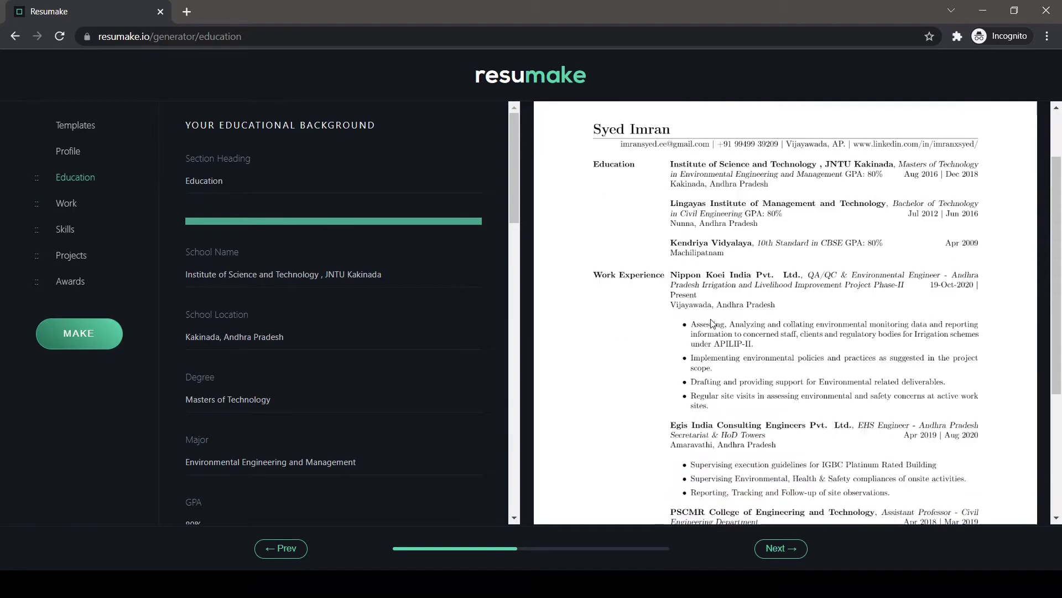
pyautogui.scroll(8, 713, 324)
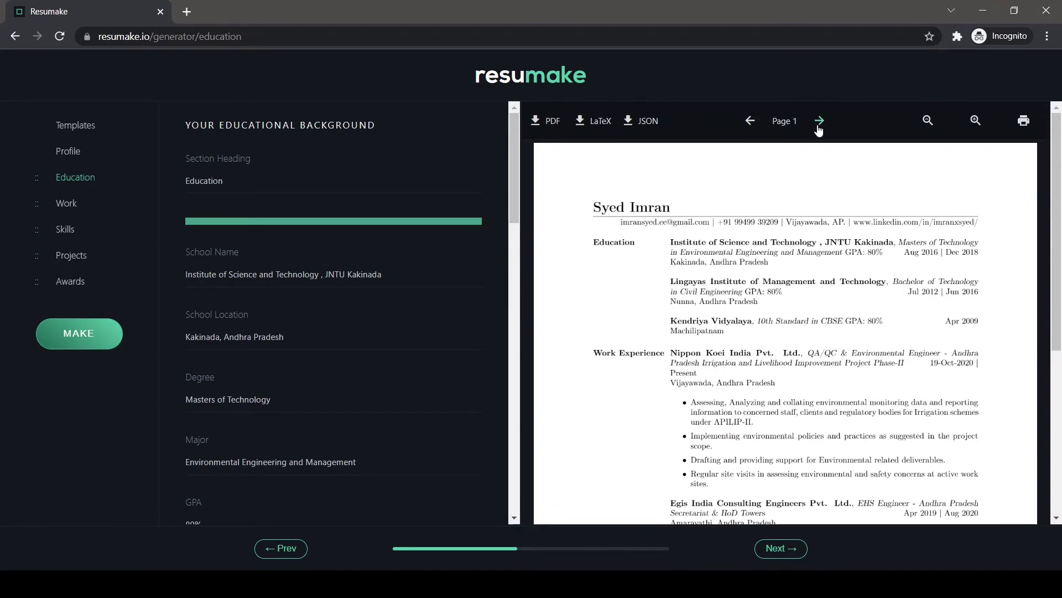
pyautogui.click(821, 121)
pyautogui.scroll(-5, 704, 243)
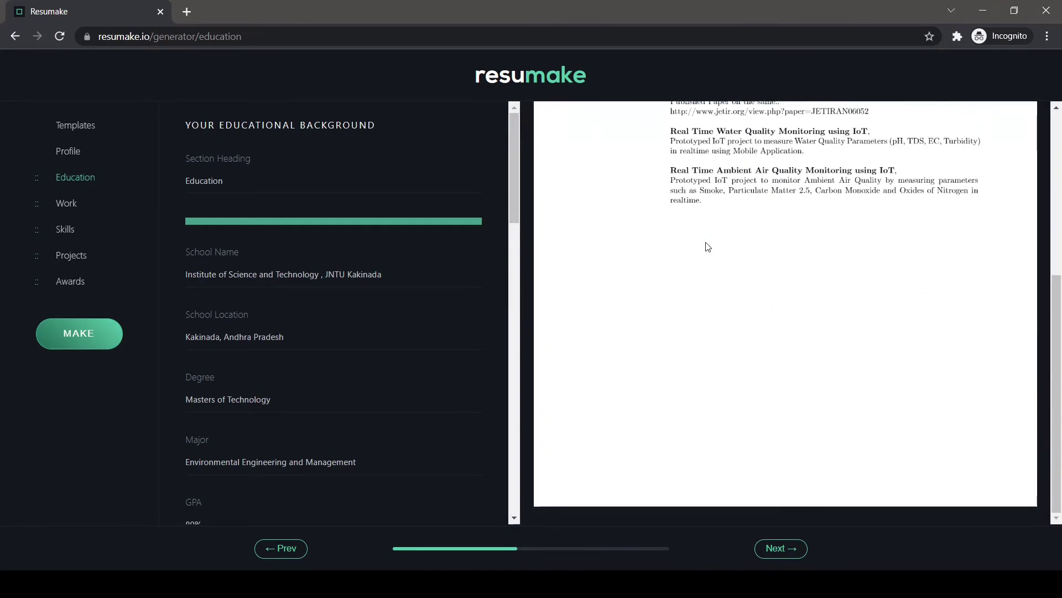
pyautogui.scroll(5, 706, 245)
pyautogui.scroll(1, 707, 247)
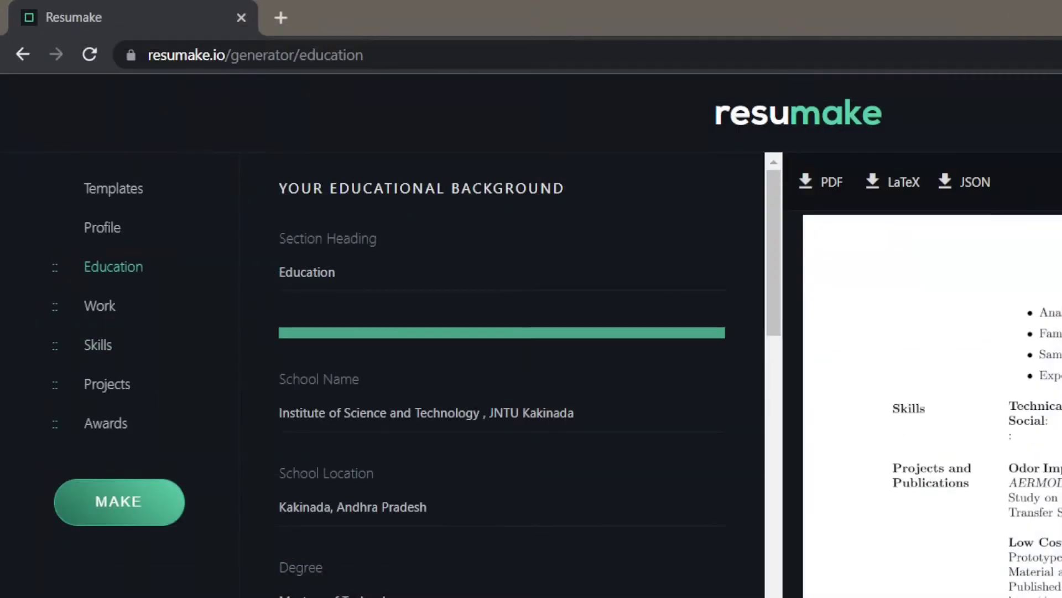
# Step: Browse the template choices and view enlarged samples of the last template and Template 2
pyautogui.click(107, 189)
pyautogui.scroll(-13, 517, 450)
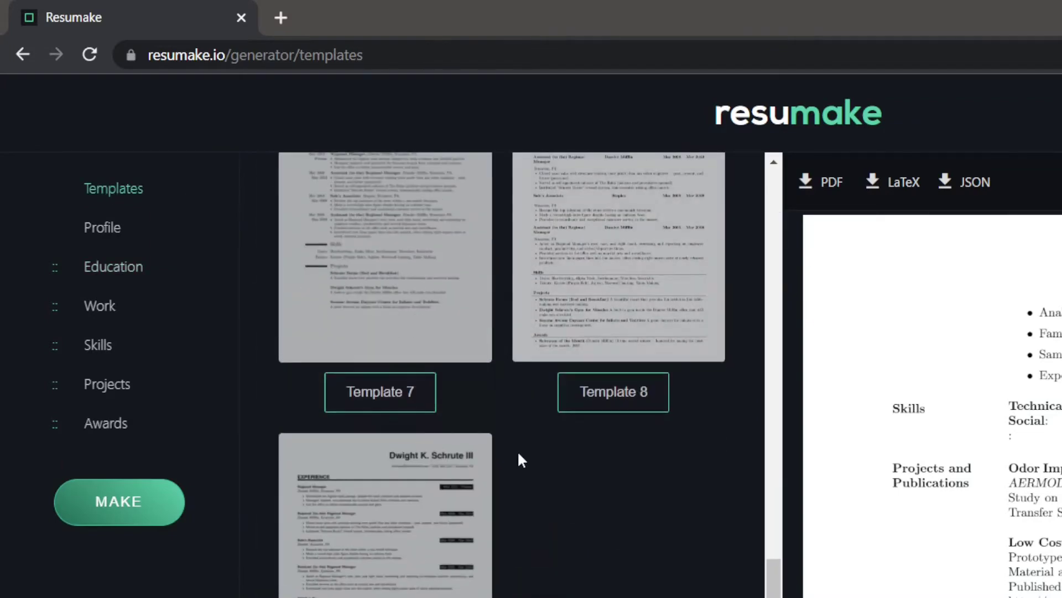
pyautogui.click(407, 523)
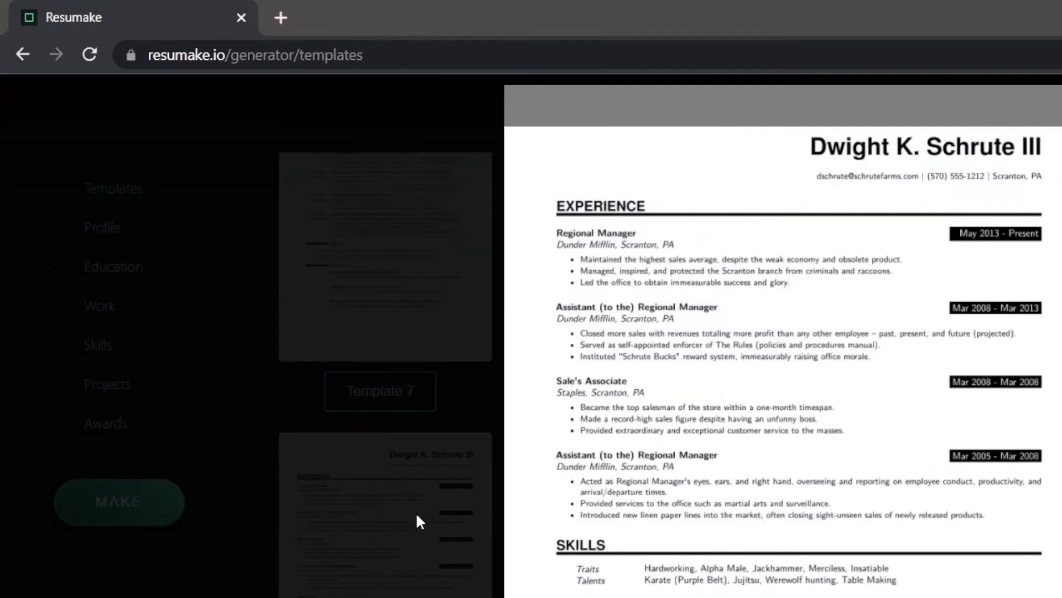
pyautogui.click(368, 494)
pyautogui.scroll(13, 467, 469)
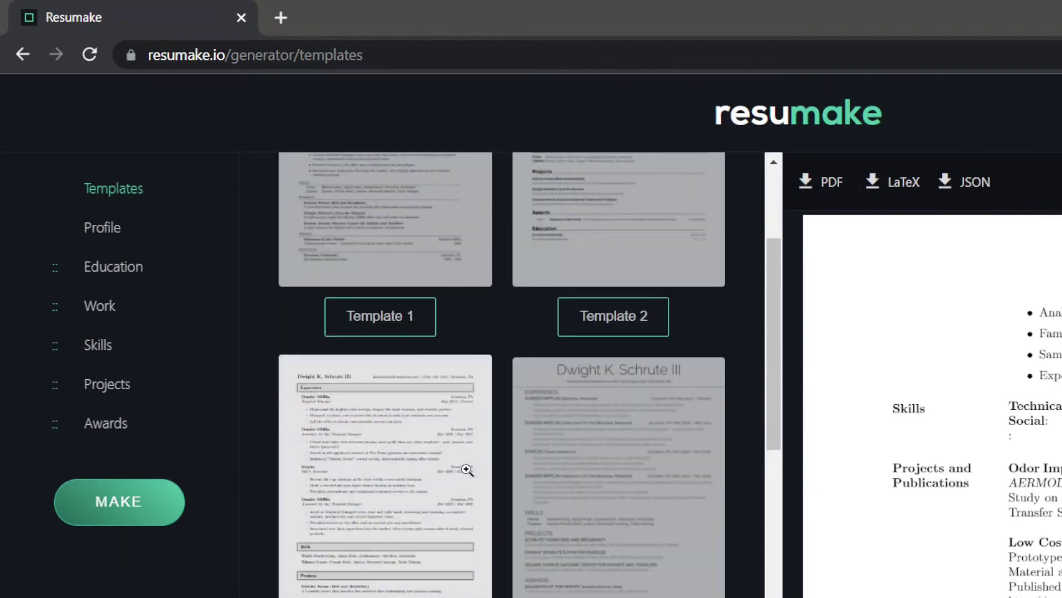
pyautogui.click(608, 410)
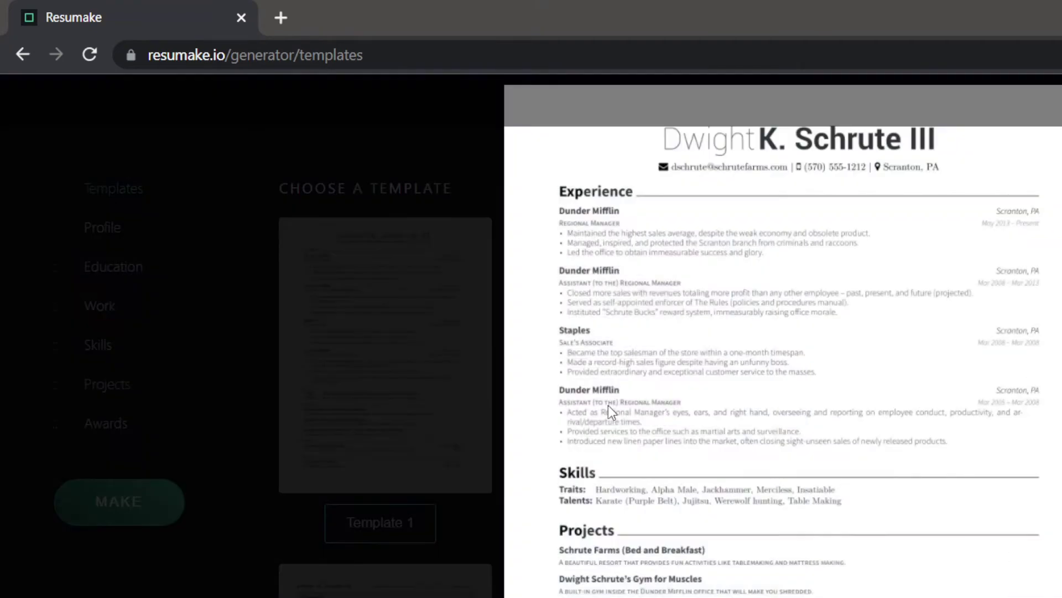
pyautogui.click(798, 414)
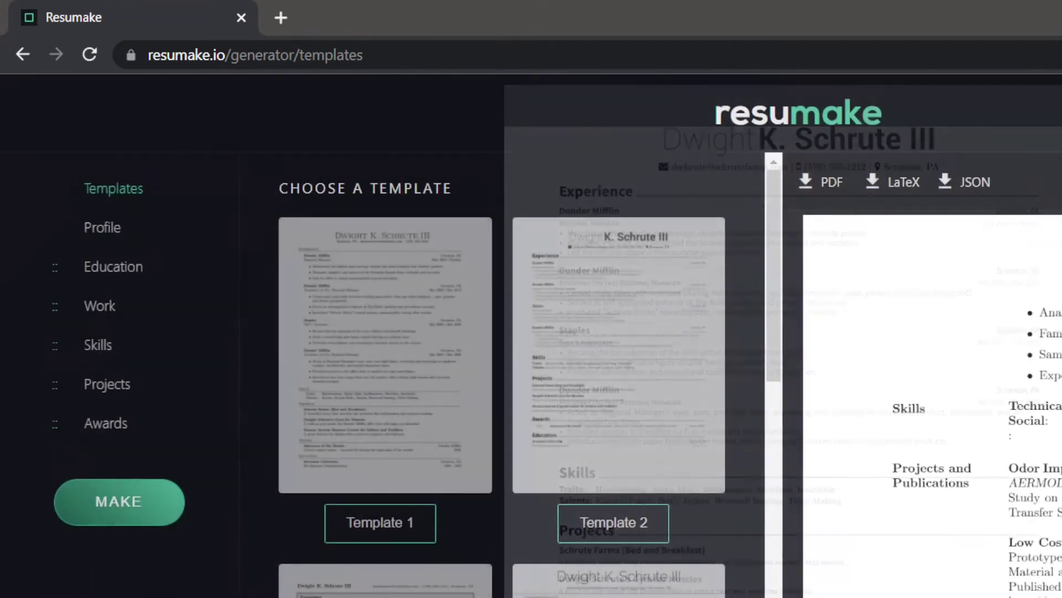
# Step: Choose Template 2 and regenerate the resume with it
pyautogui.click(635, 526)
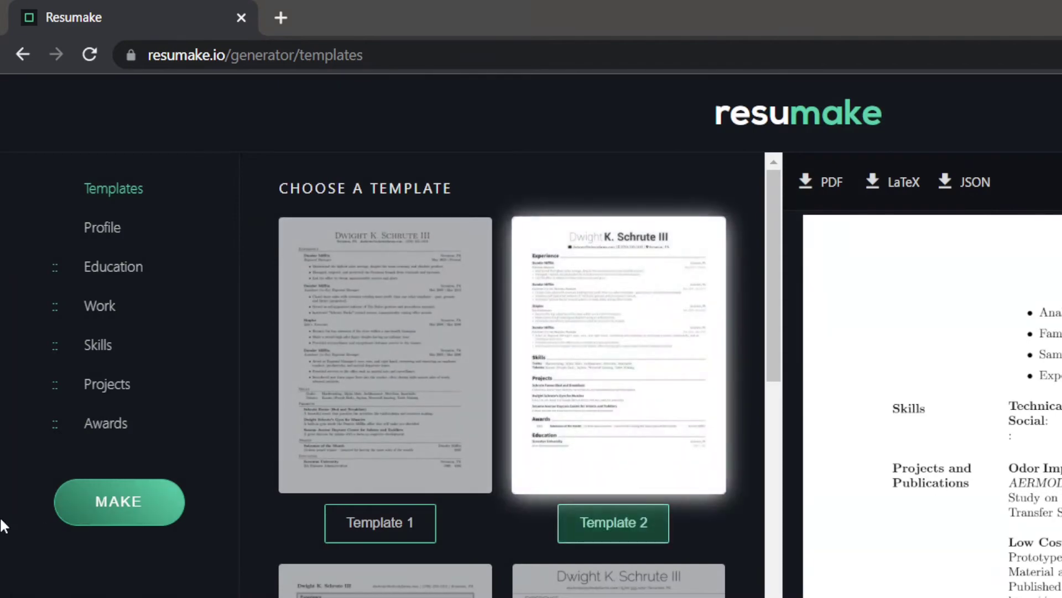
pyautogui.click(107, 516)
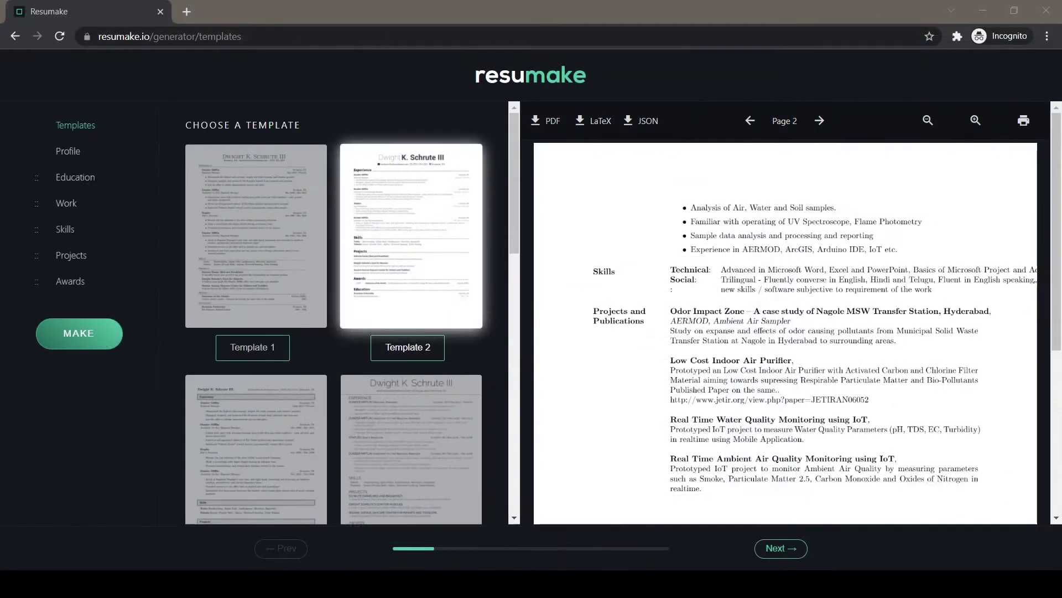
pyautogui.click(118, 589)
pyautogui.click(147, 503)
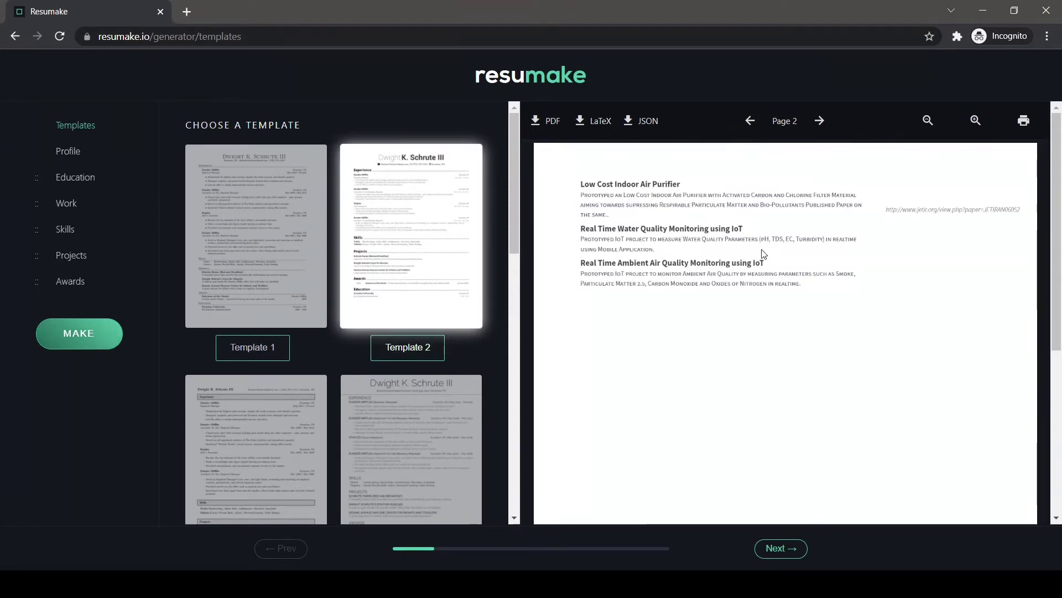
# Step: Look through the first page of the resume in its Template 2 layout
pyautogui.click(750, 121)
pyautogui.scroll(-3, 678, 313)
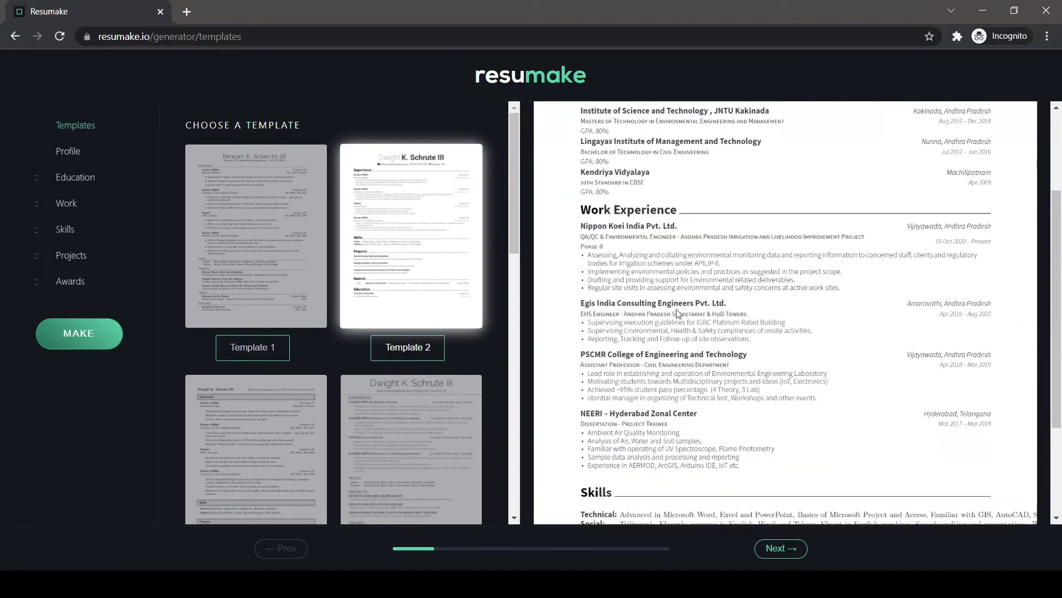
pyautogui.scroll(-3, 677, 313)
pyautogui.scroll(5, 677, 313)
pyautogui.scroll(-3, 676, 313)
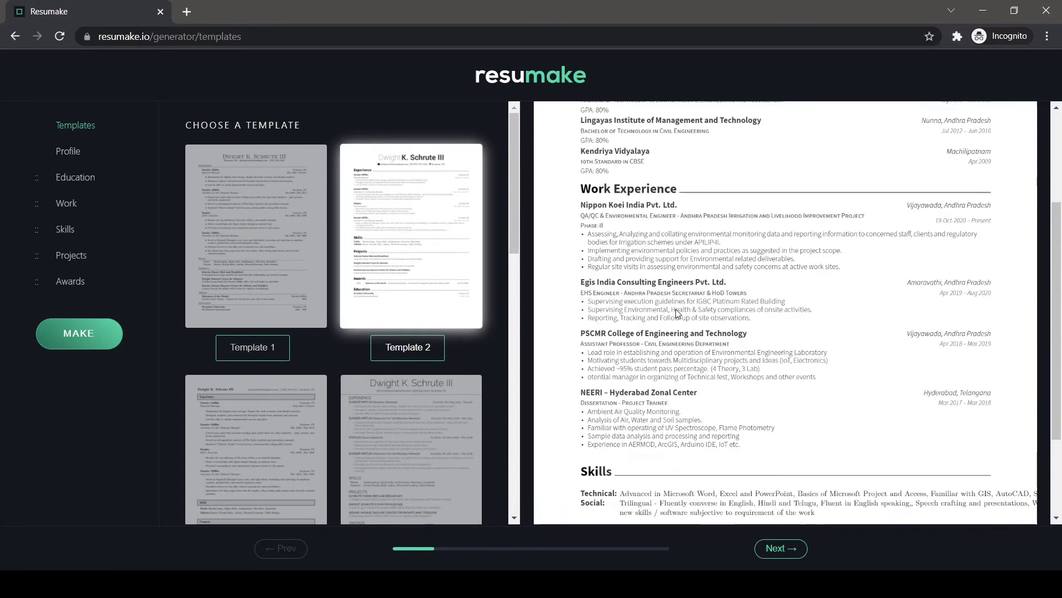
pyautogui.scroll(-2, 677, 313)
pyautogui.scroll(5, 686, 307)
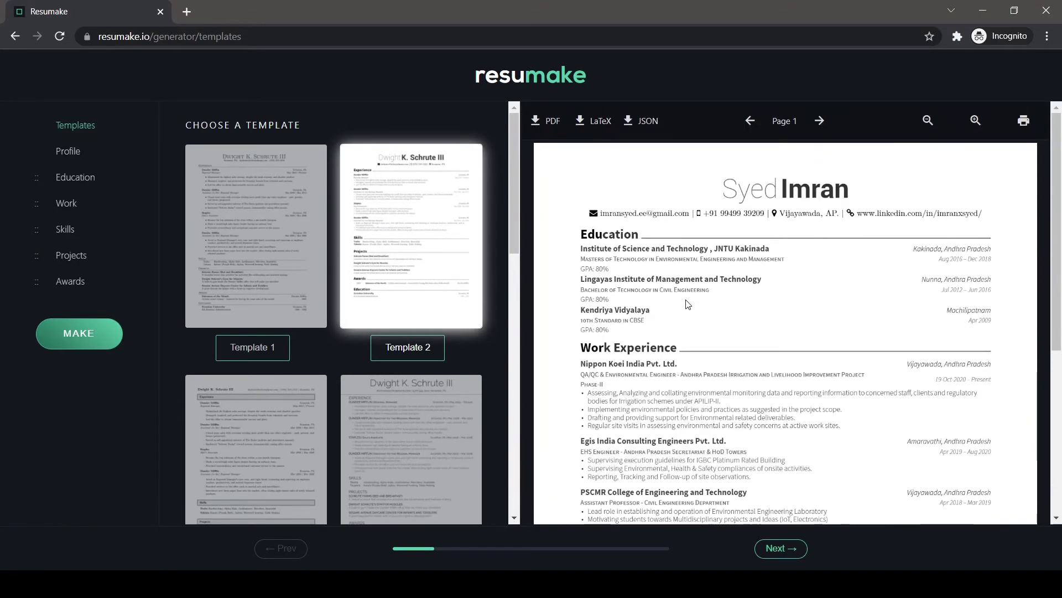
# Step: Try the preview's zoom and page controls, and check the first page's work experience and skills sections
pyautogui.hotkey('alt', 'Tab')
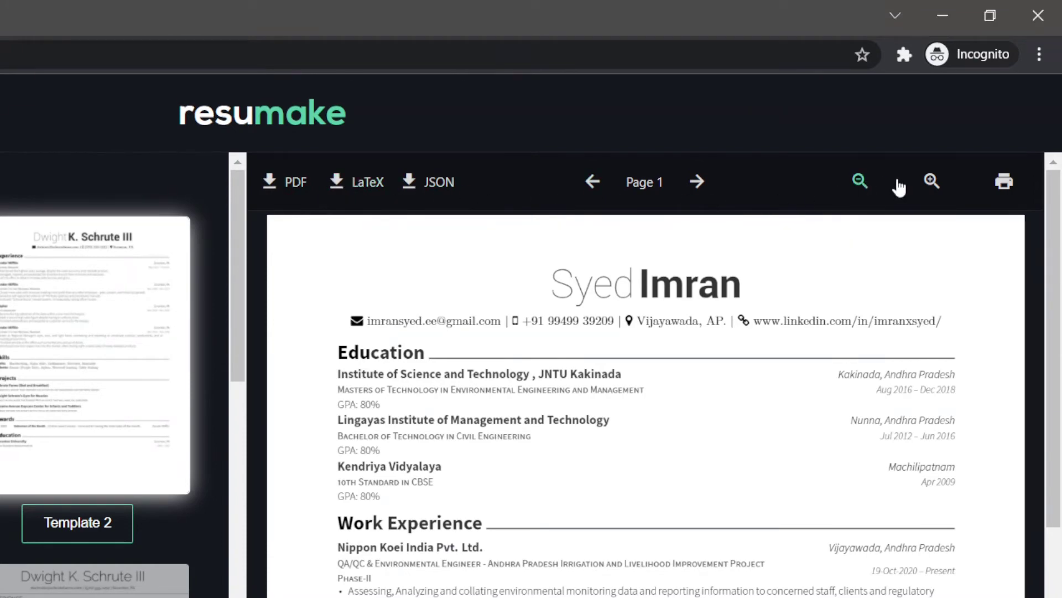
pyautogui.click(865, 185)
pyautogui.click(696, 184)
pyautogui.click(591, 182)
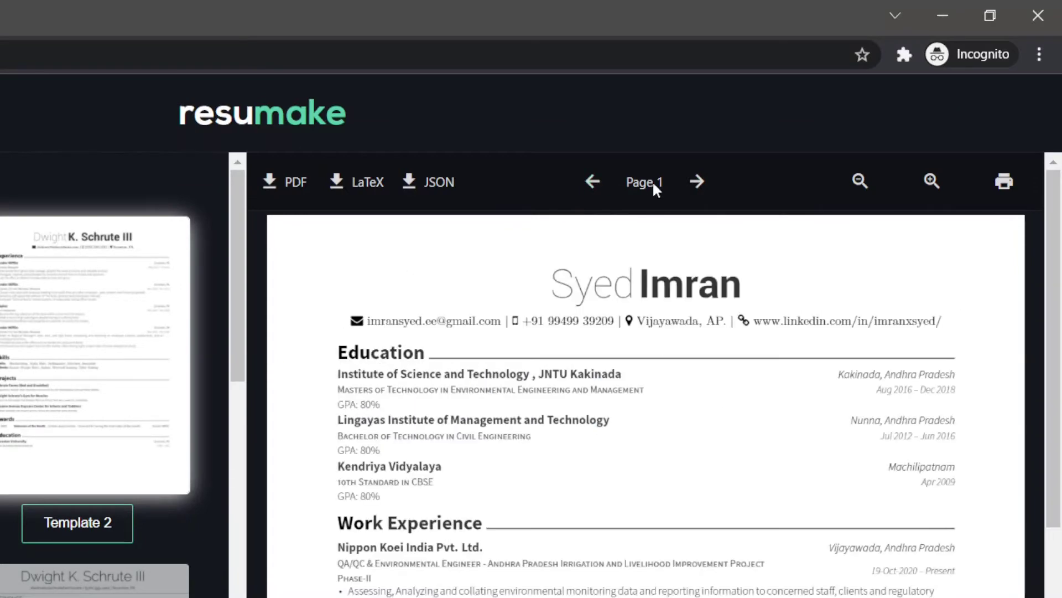
pyautogui.click(710, 184)
pyautogui.click(591, 181)
pyautogui.scroll(-10, 550, 473)
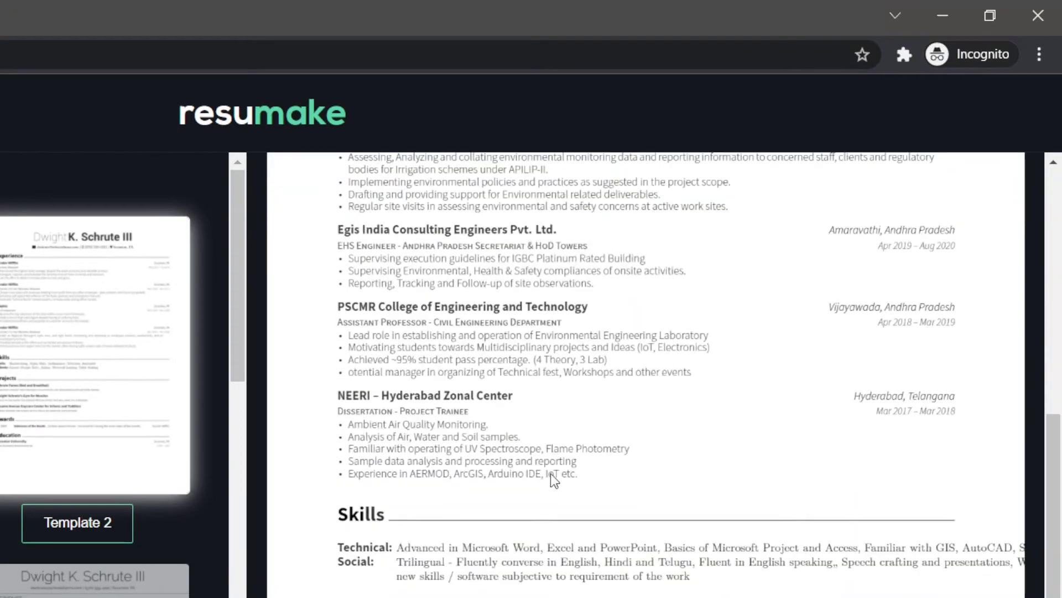
pyautogui.scroll(10, 550, 473)
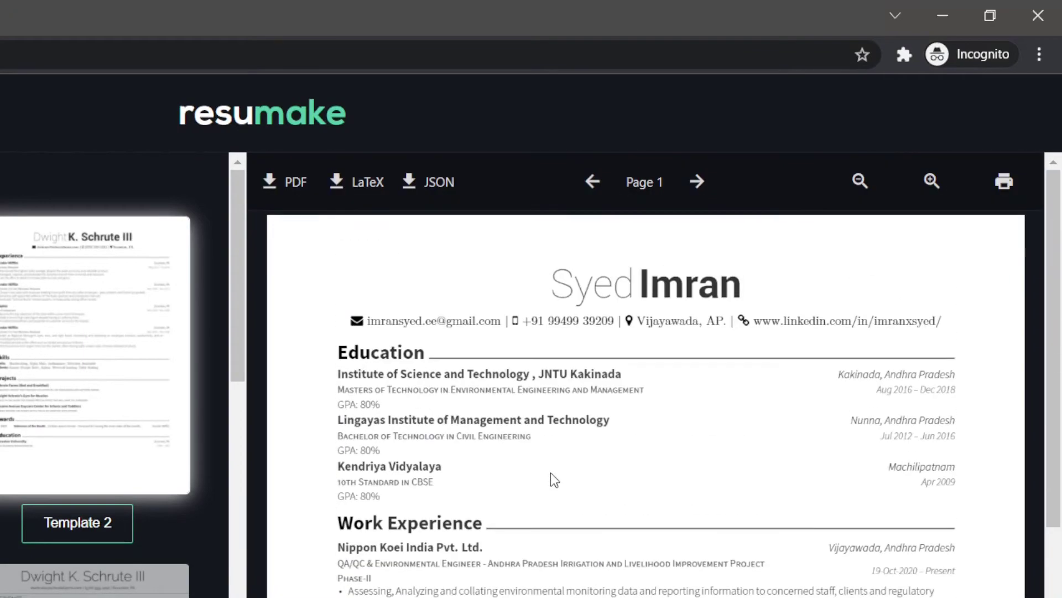
# Step: Download the finished resume as a PDF file and as a JSON file
pyautogui.click(293, 175)
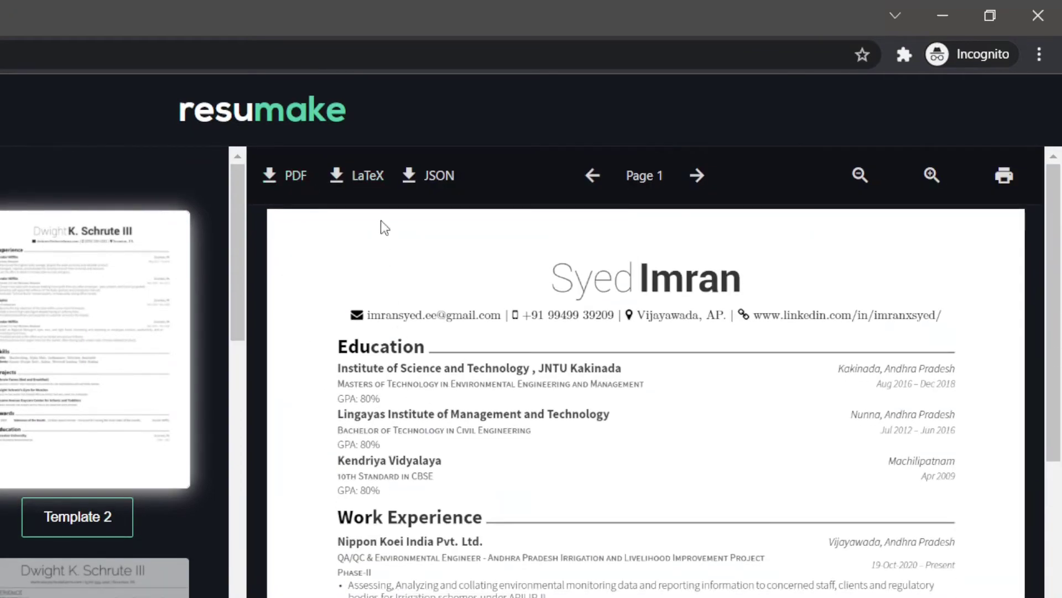
pyautogui.click(449, 175)
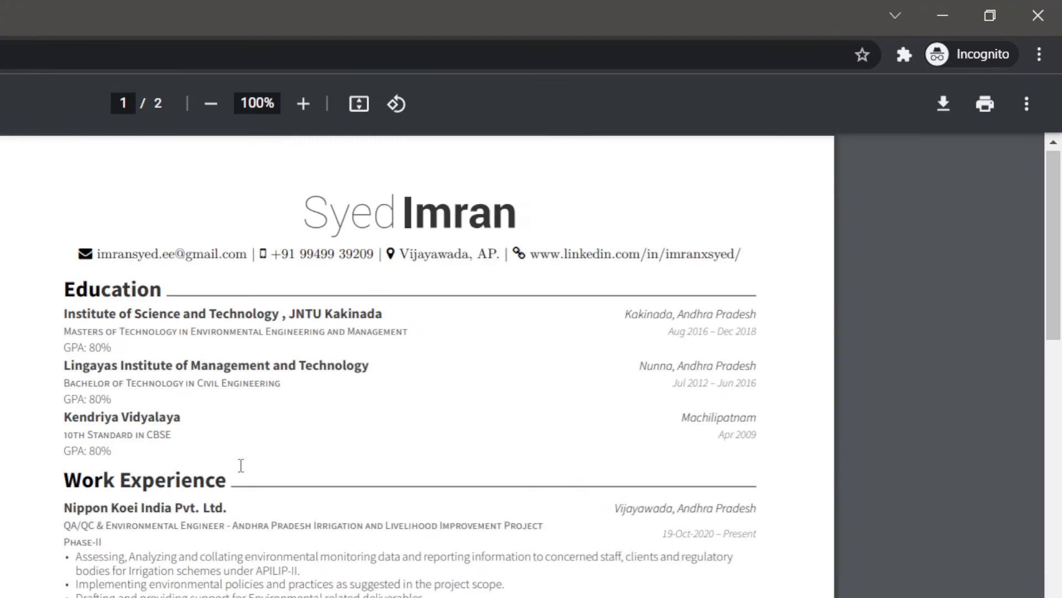
# Step: Read through the downloaded resume PDF and return to the resume generator
pyautogui.scroll(-20, 240, 465)
pyautogui.scroll(20, 240, 465)
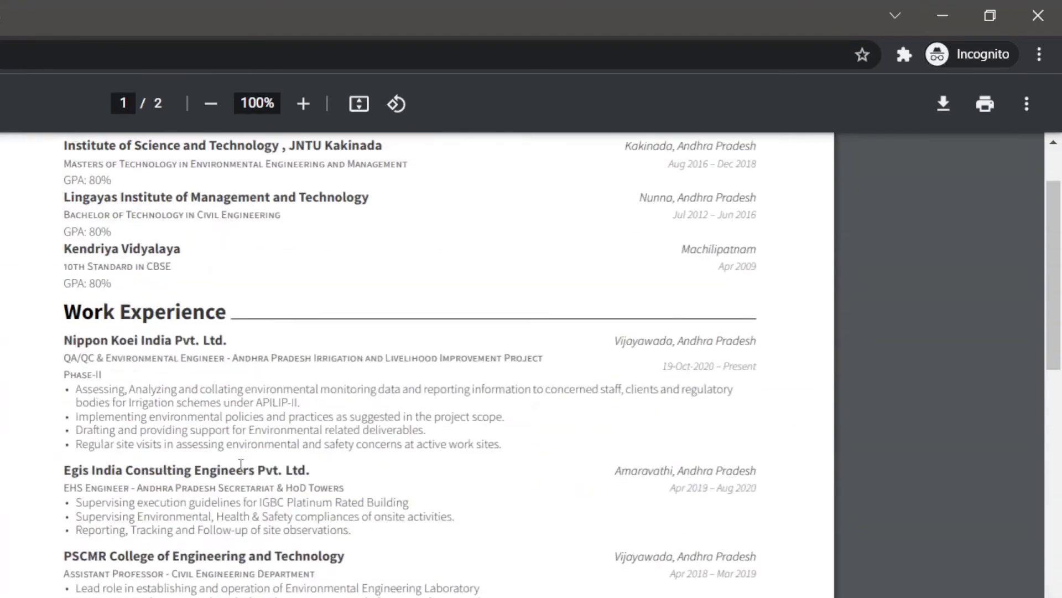
pyautogui.scroll(3, 241, 465)
pyautogui.scroll(-11, 241, 465)
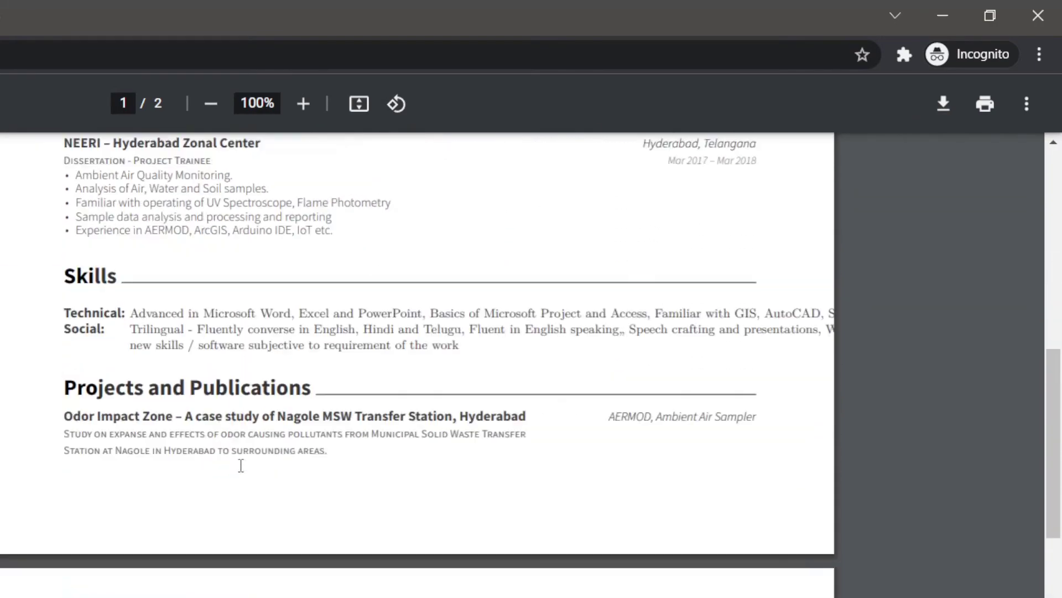
pyautogui.scroll(-5, 241, 465)
pyautogui.scroll(16, 240, 465)
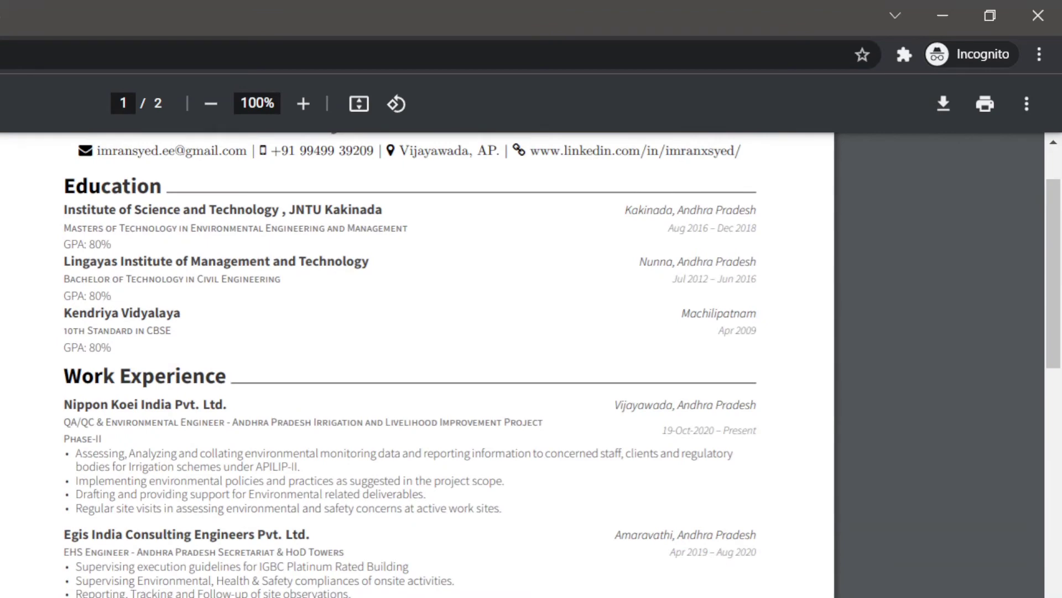
pyautogui.hotkey('ctrl', 'Tab')
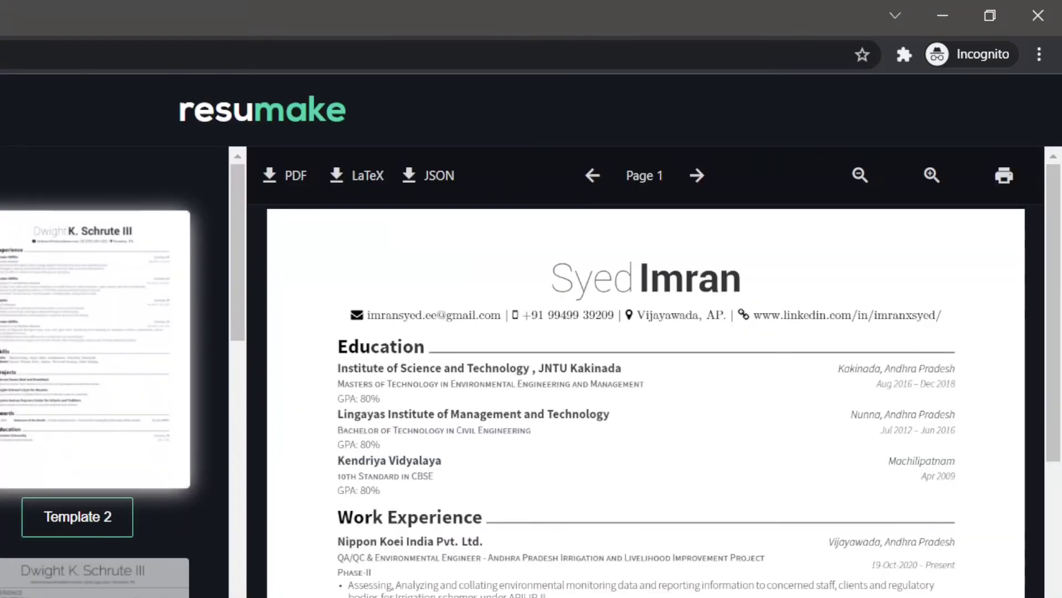
# Step: Reorder the resume sections so that Work comes first, Skills second and Education third
pyautogui.click(33, 329)
pyautogui.press('Escape')
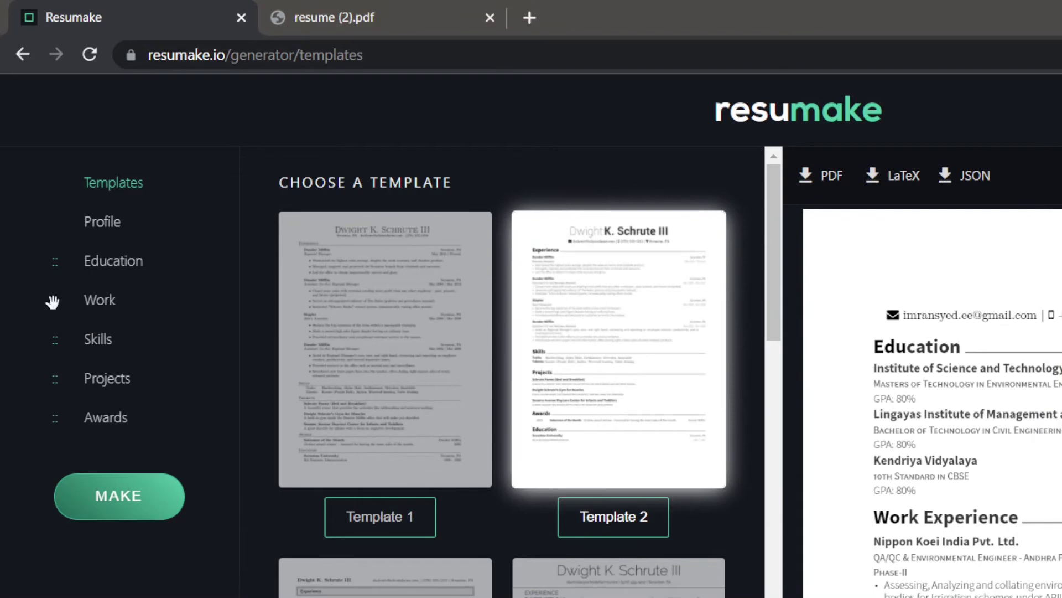
pyautogui.moveTo(52, 302); pyautogui.dragTo(49, 258)
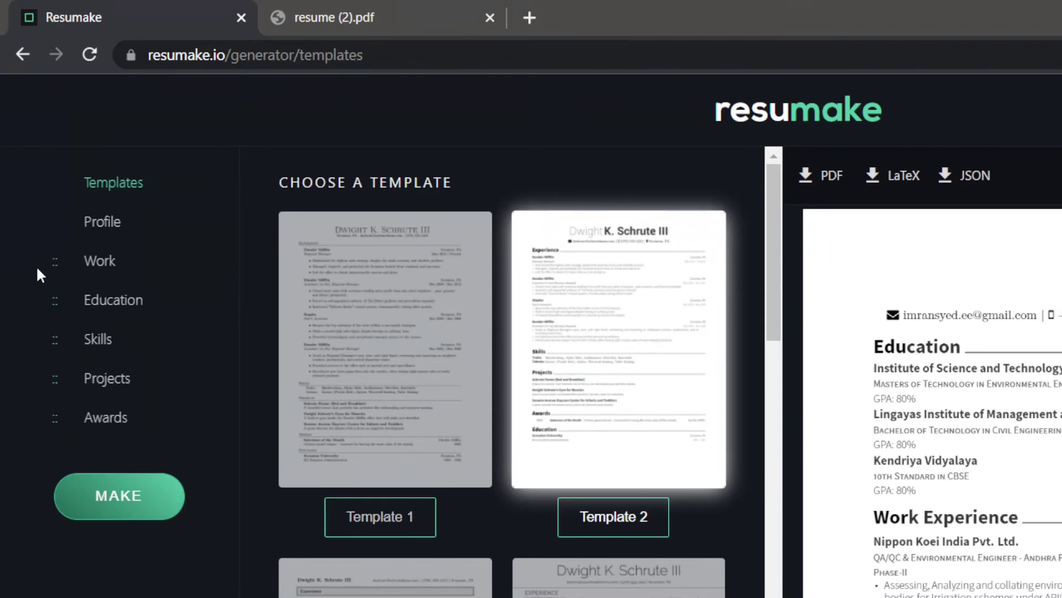
pyautogui.moveTo(53, 338); pyautogui.dragTo(56, 292)
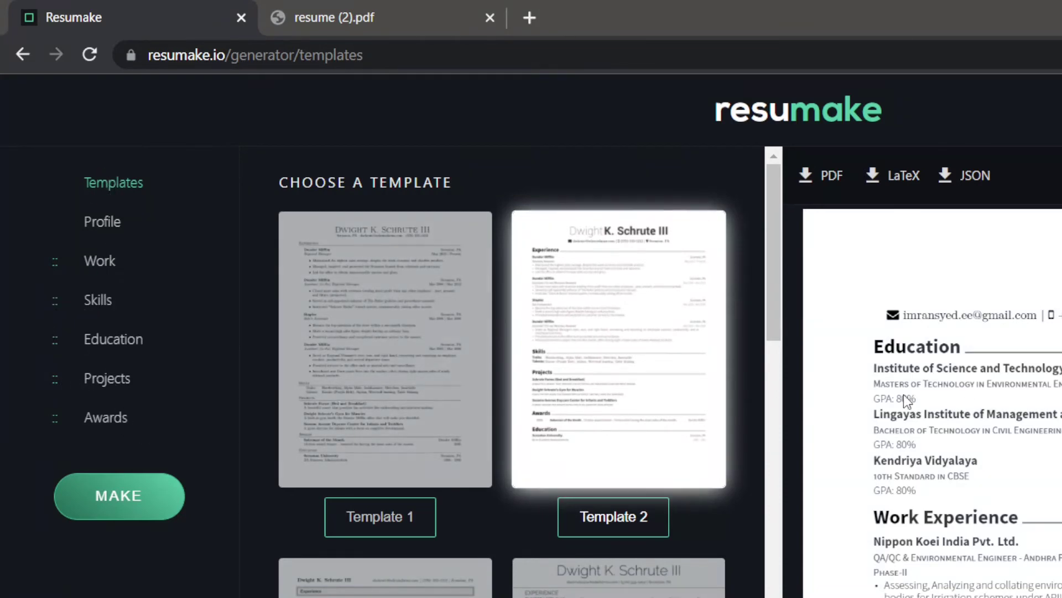
# Step: Regenerate the resume with the rearranged sections and check their order on the first page of the preview
pyautogui.scroll(-5, 1003, 357)
pyautogui.scroll(5, 1008, 352)
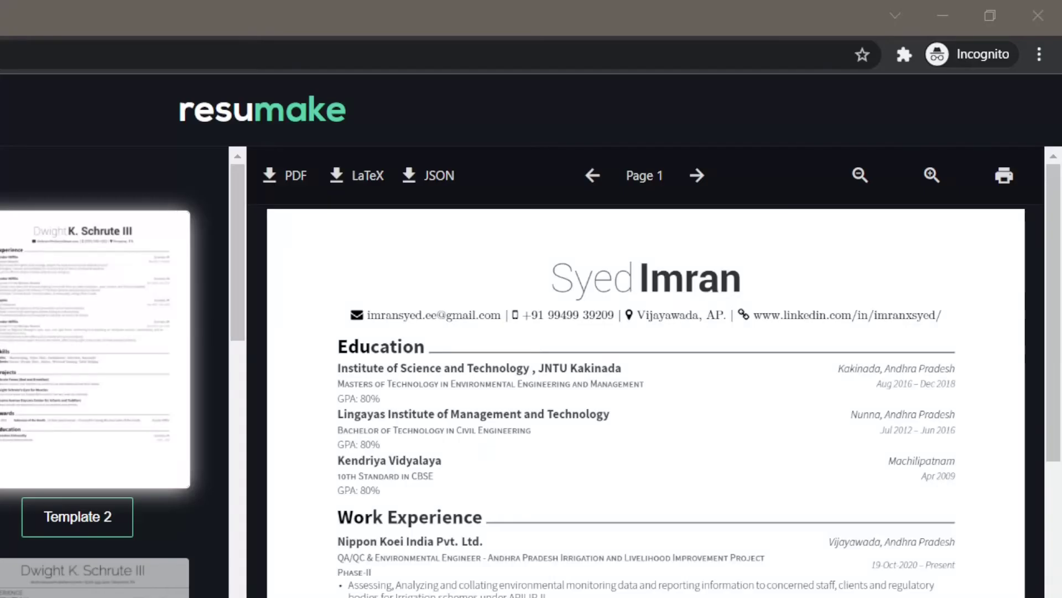
pyautogui.scroll(-6, 645, 366)
pyautogui.scroll(6, 645, 366)
pyautogui.scroll(-6, 645, 366)
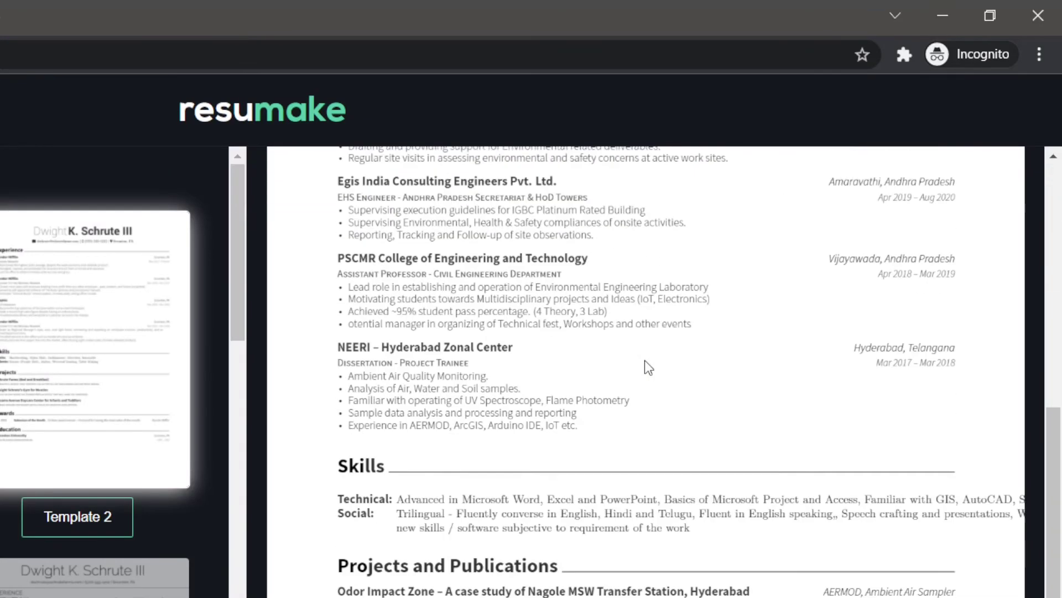
pyautogui.scroll(4, 645, 366)
pyautogui.scroll(3, 644, 359)
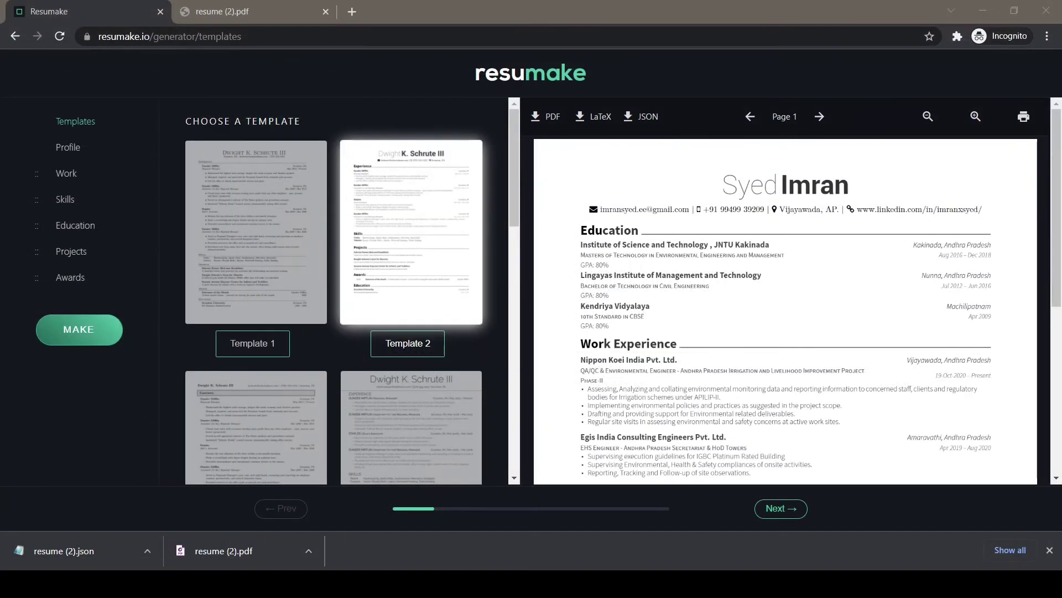
pyautogui.click(76, 338)
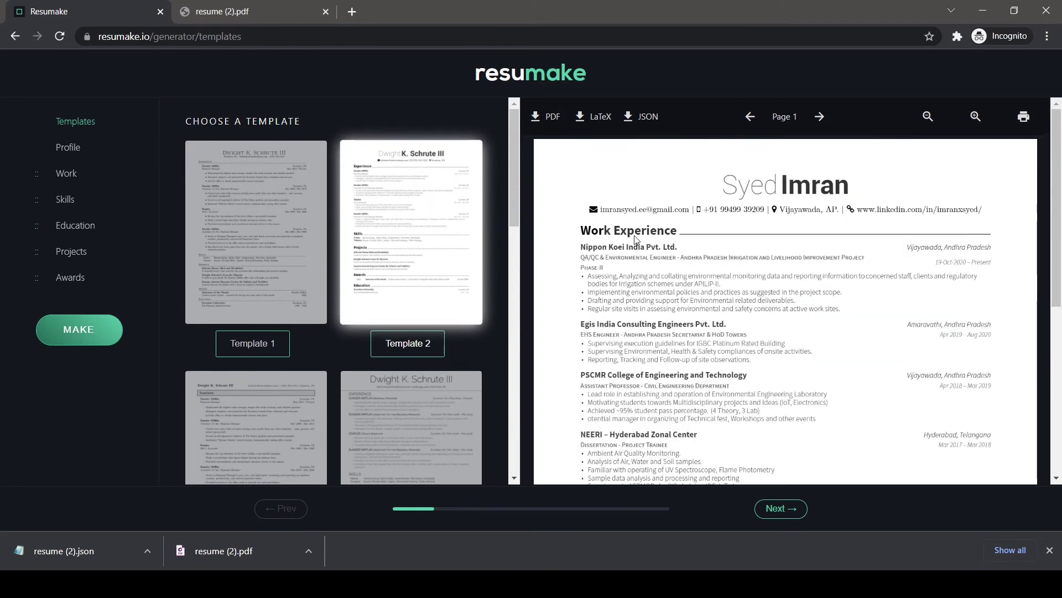
pyautogui.scroll(-1, 636, 239)
pyautogui.scroll(-1, 636, 239)
pyautogui.scroll(-3, 635, 239)
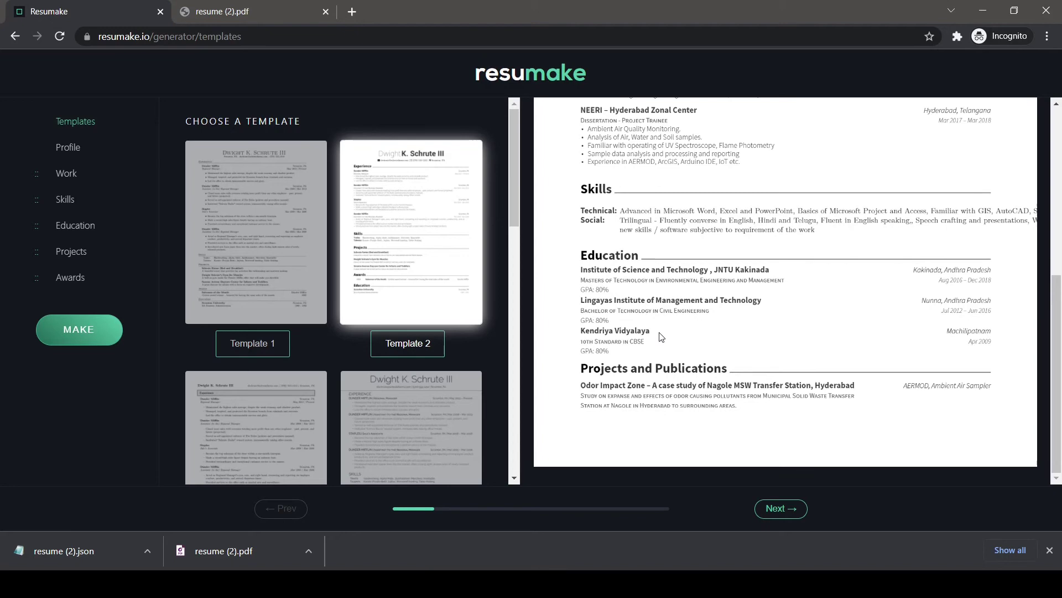
pyautogui.scroll(6, 698, 292)
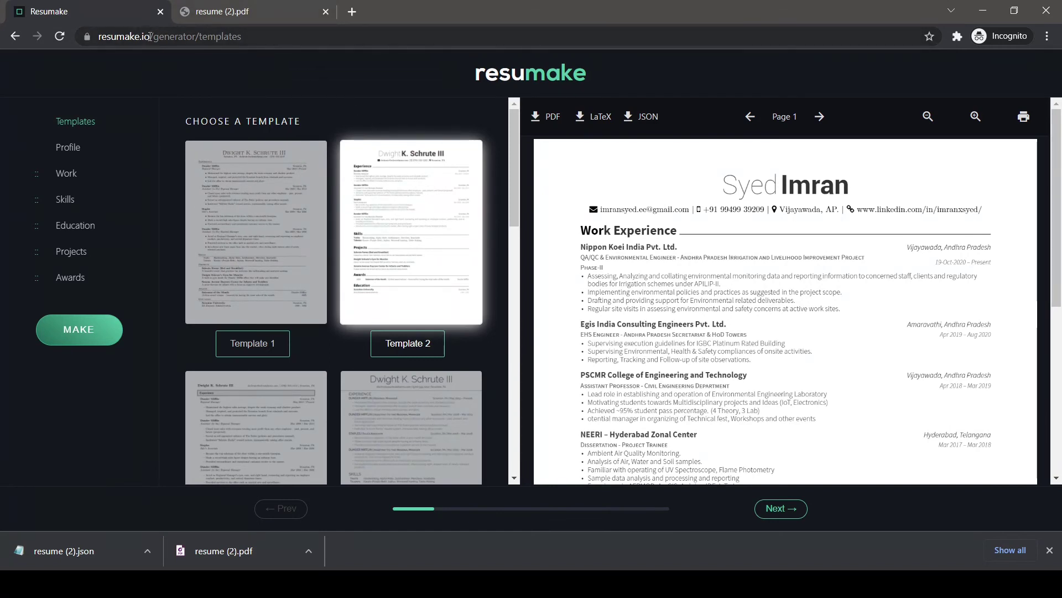
pyautogui.moveTo(150, 36); pyautogui.dragTo(383, 32)
pyautogui.press('BackSpace')
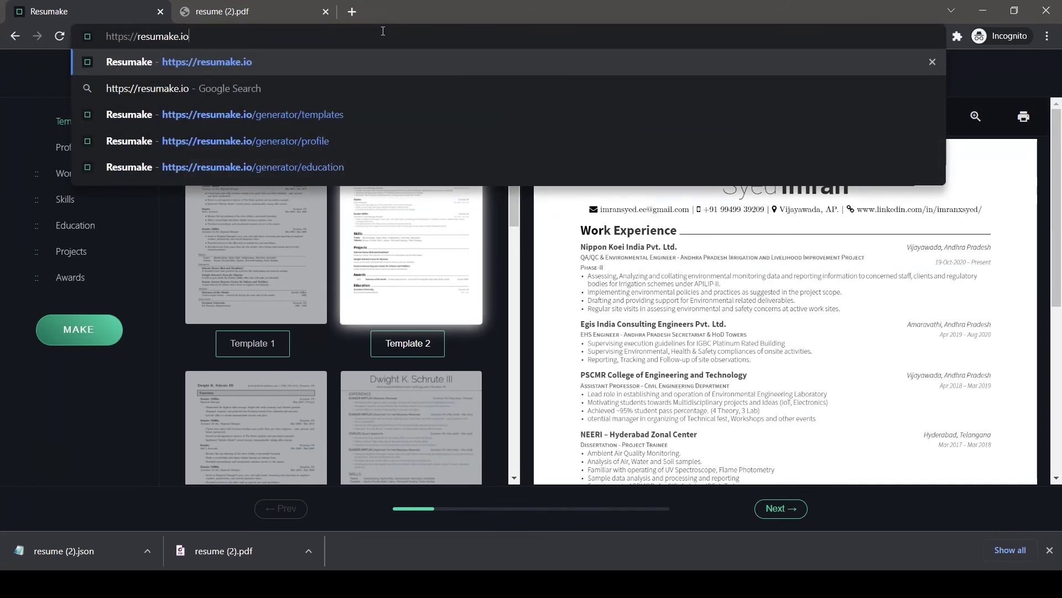
pyautogui.press('Escape')
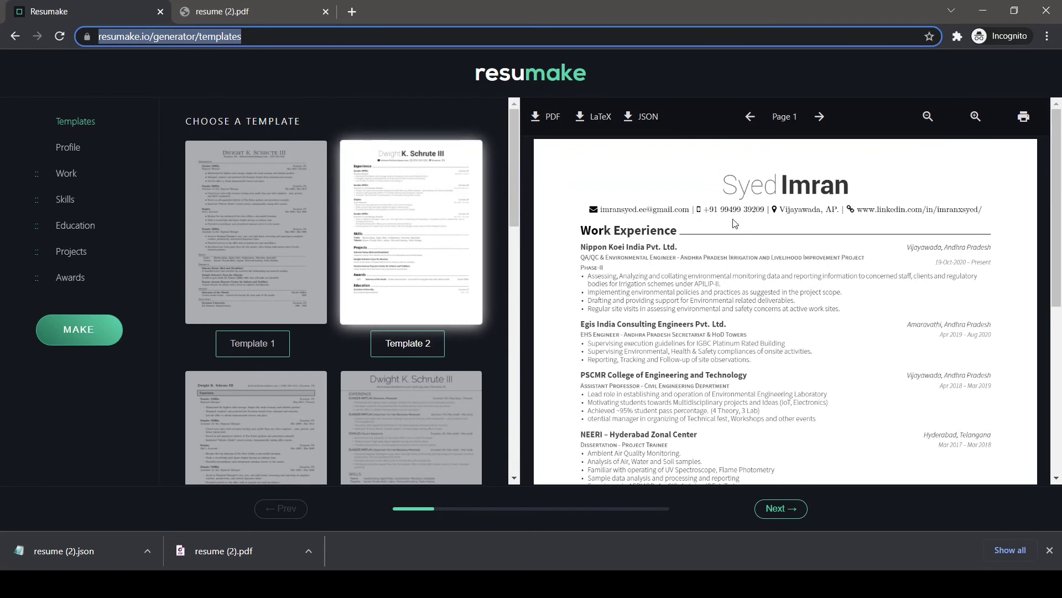
pyautogui.scroll(-5, 755, 234)
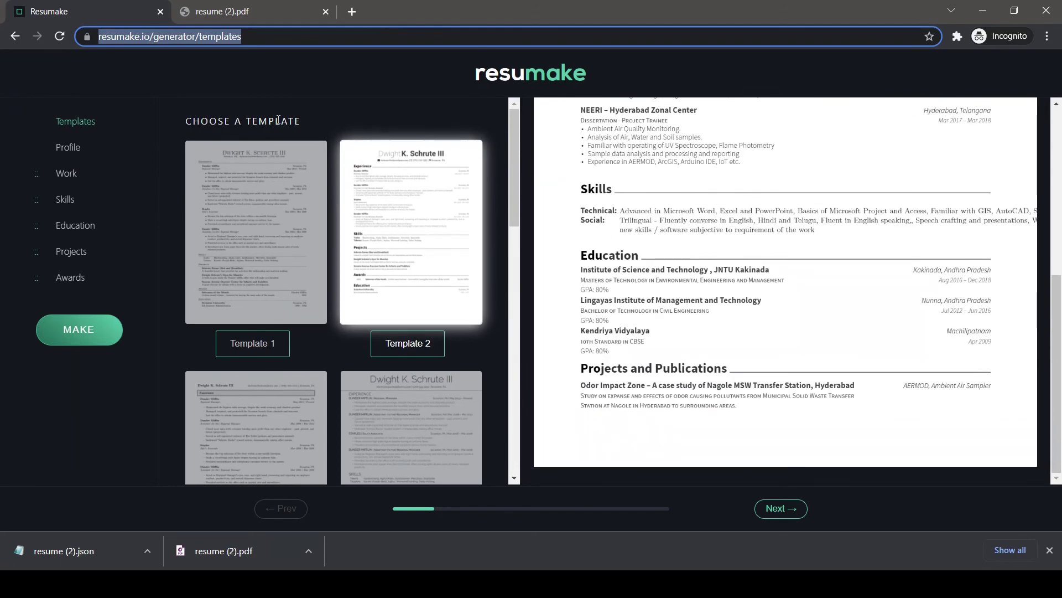
# Step: Go back to the generator's home page by shortening the web address to resumake.io
pyautogui.click(187, 37)
pyautogui.moveTo(187, 37); pyautogui.dragTo(393, 34)
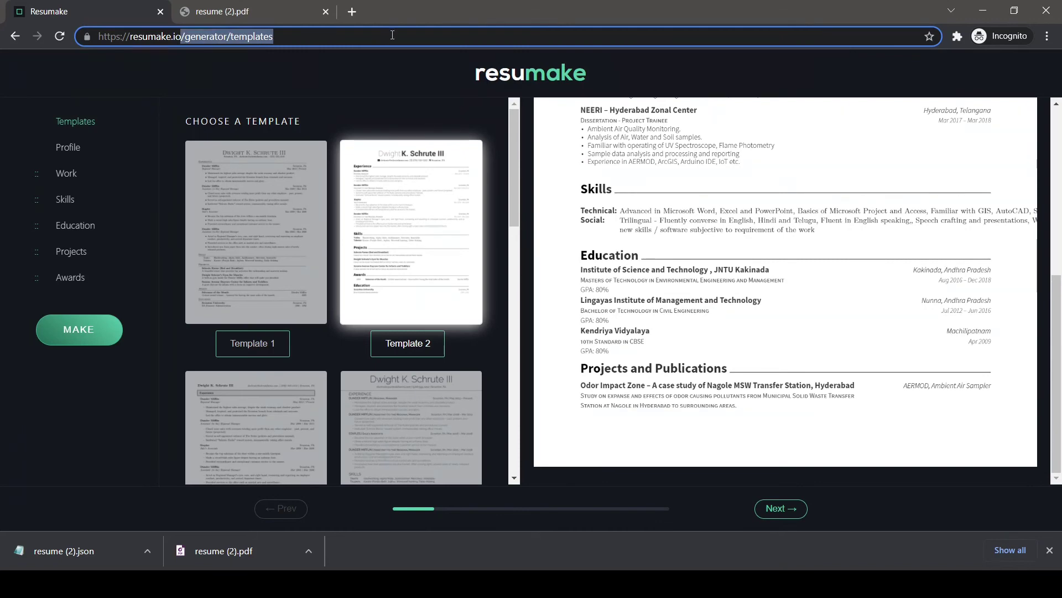
pyautogui.press('BackSpace')
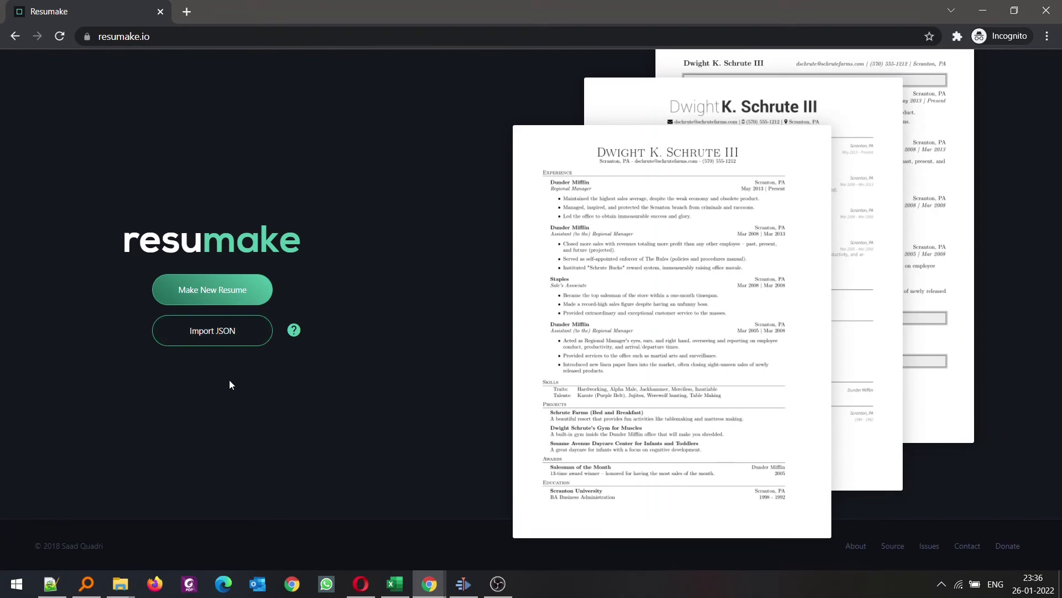
# Step: Import the saved resume data from the file resume (2).json in the Downloads folder
pyautogui.click(229, 330)
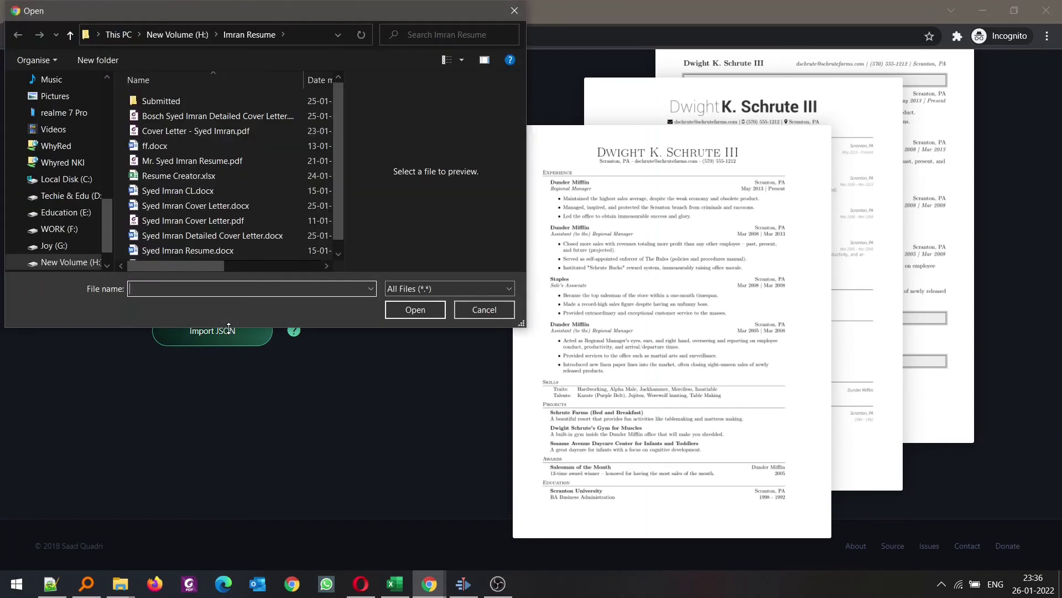
pyautogui.scroll(3, 91, 144)
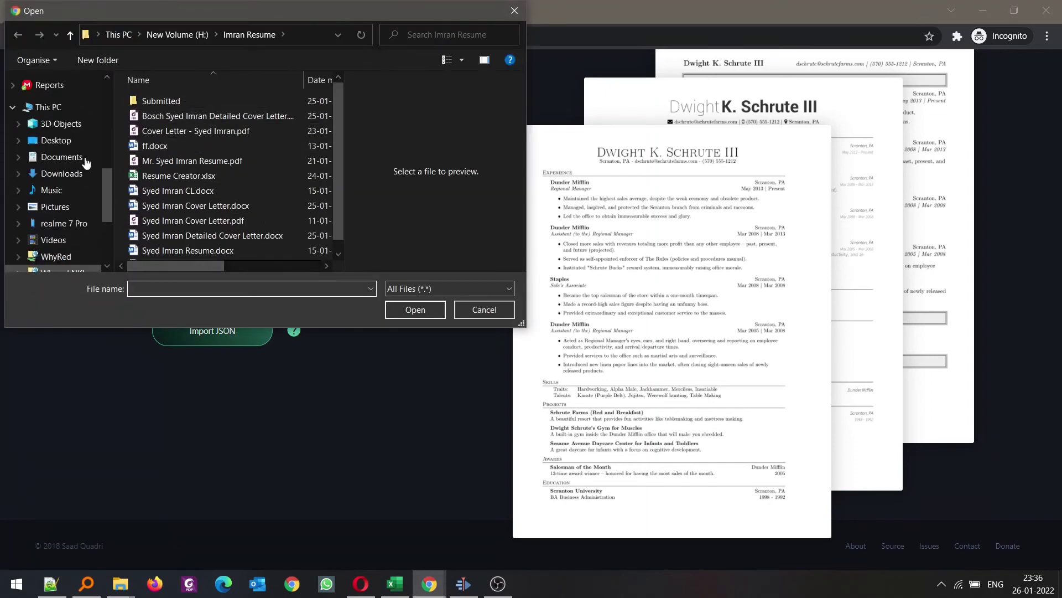
pyautogui.click(88, 190)
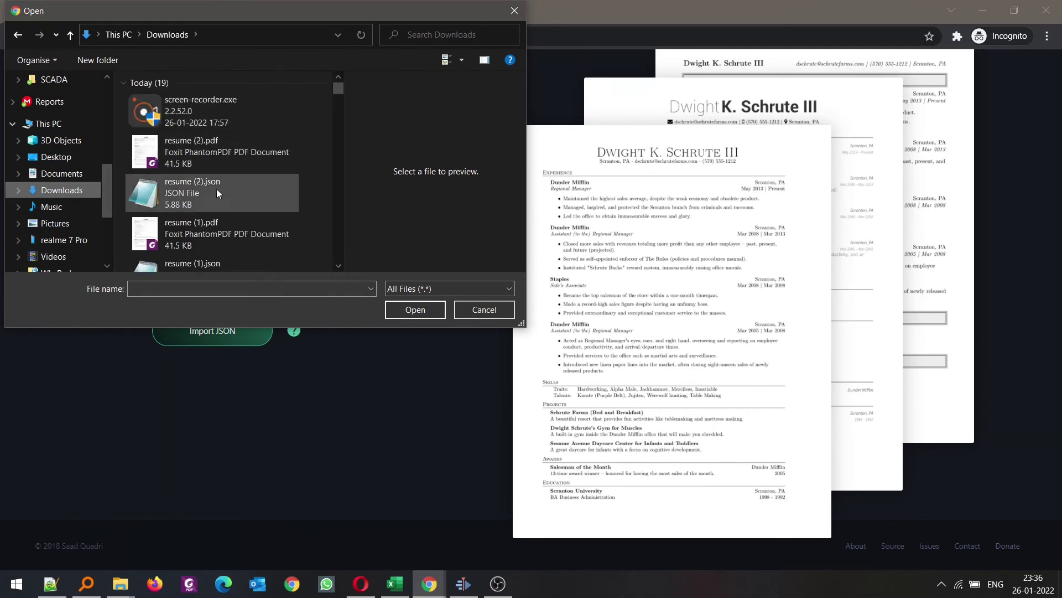
pyautogui.click(214, 197)
pyautogui.click(408, 309)
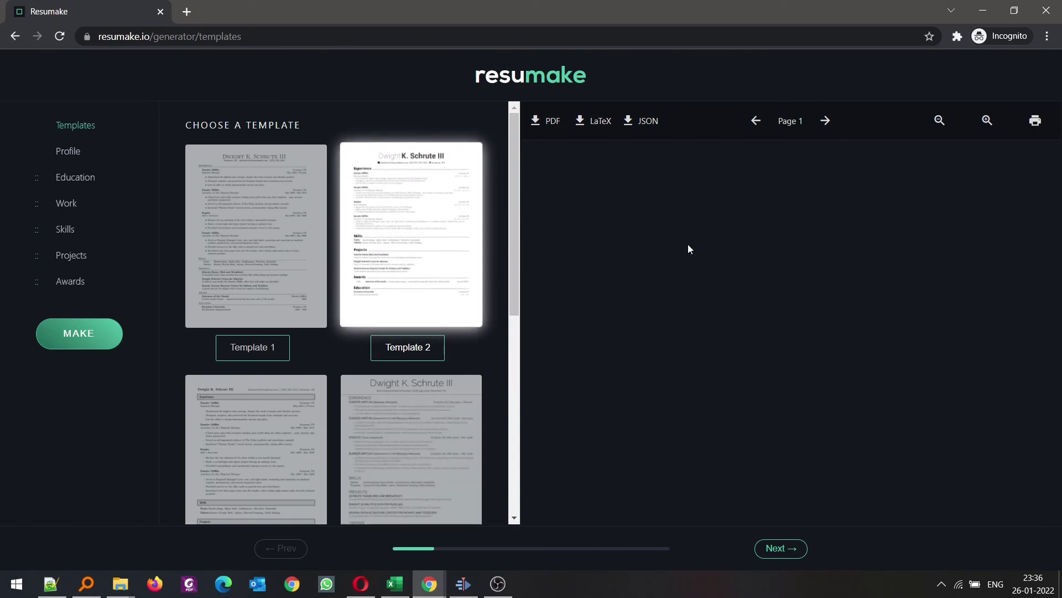
# Step: Examine the imported resume's preview and look through its Education, Work, Skills, Projects and Awards sections
pyautogui.scroll(-8, 758, 253)
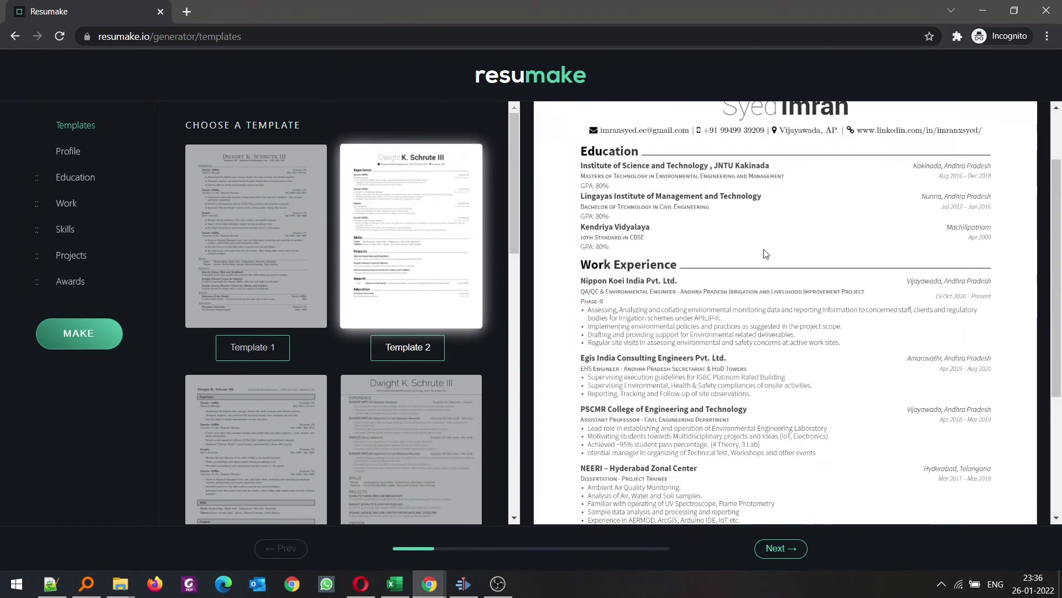
pyautogui.scroll(-9, 379, 266)
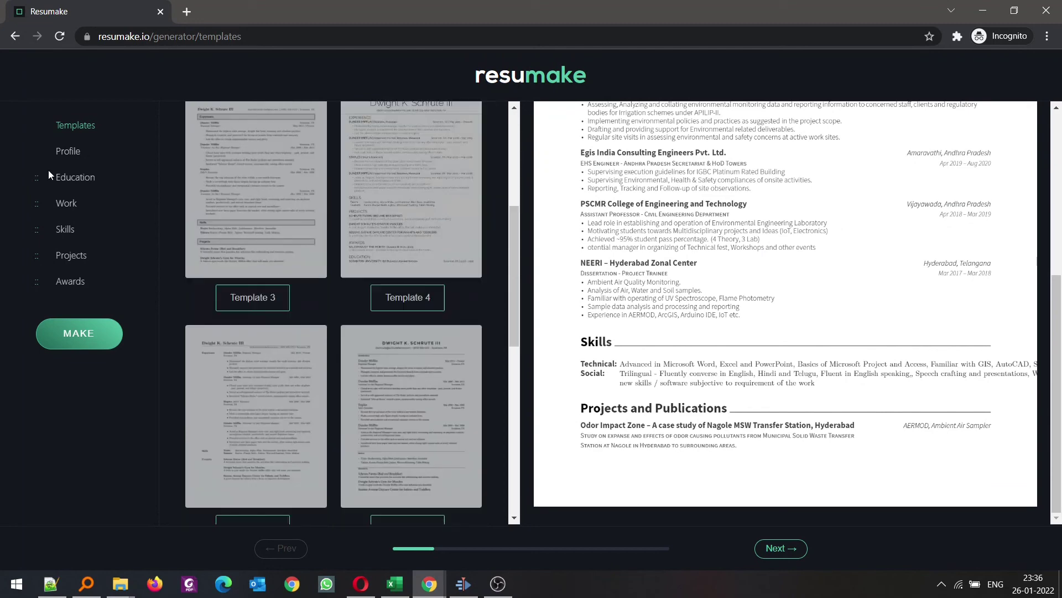
pyautogui.click(67, 180)
pyautogui.click(67, 205)
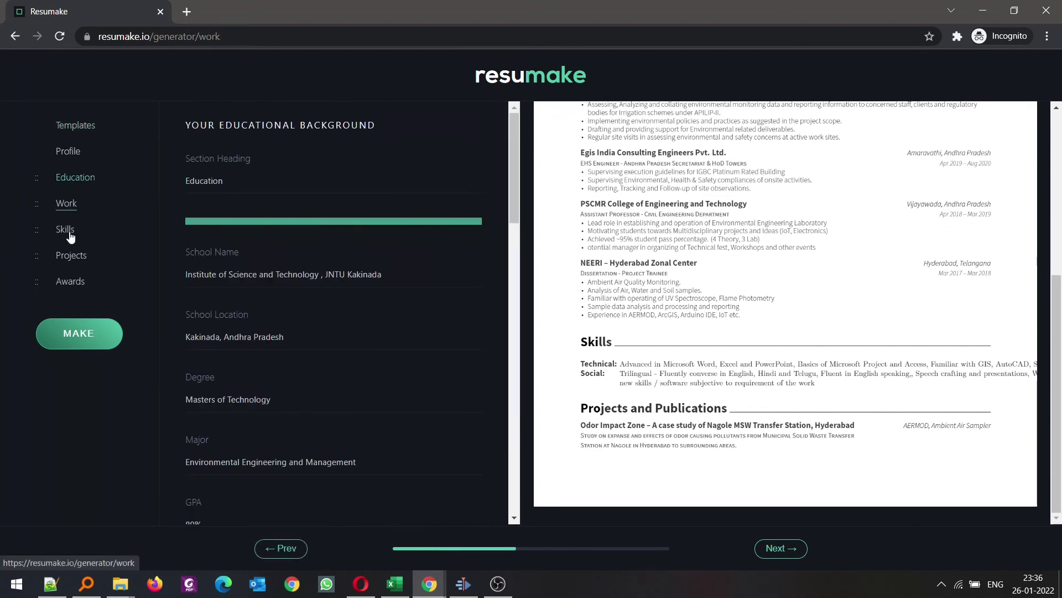
pyautogui.click(67, 234)
pyautogui.click(75, 257)
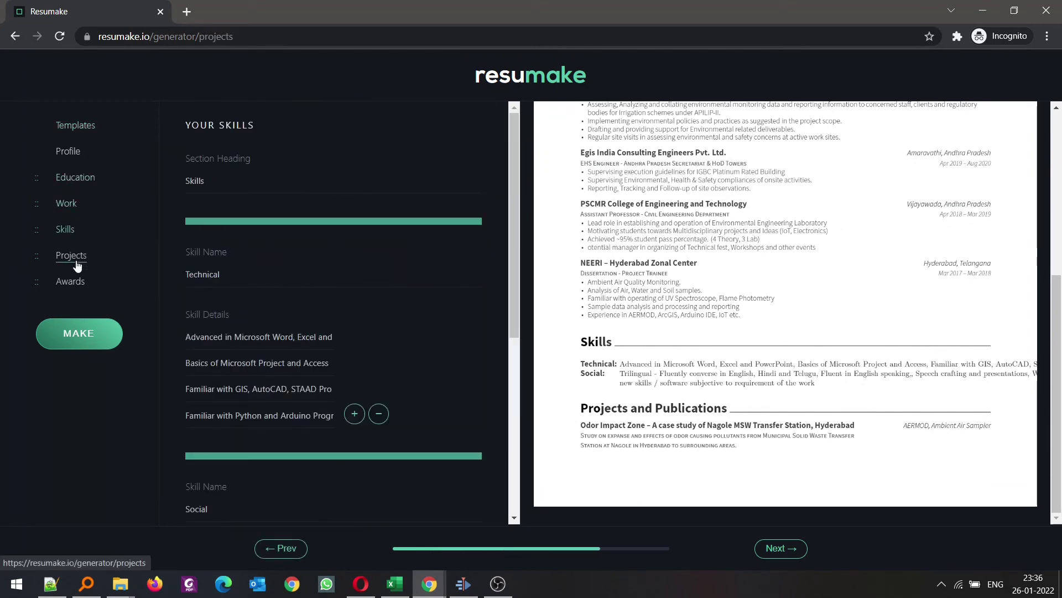
pyautogui.click(74, 282)
pyautogui.click(68, 182)
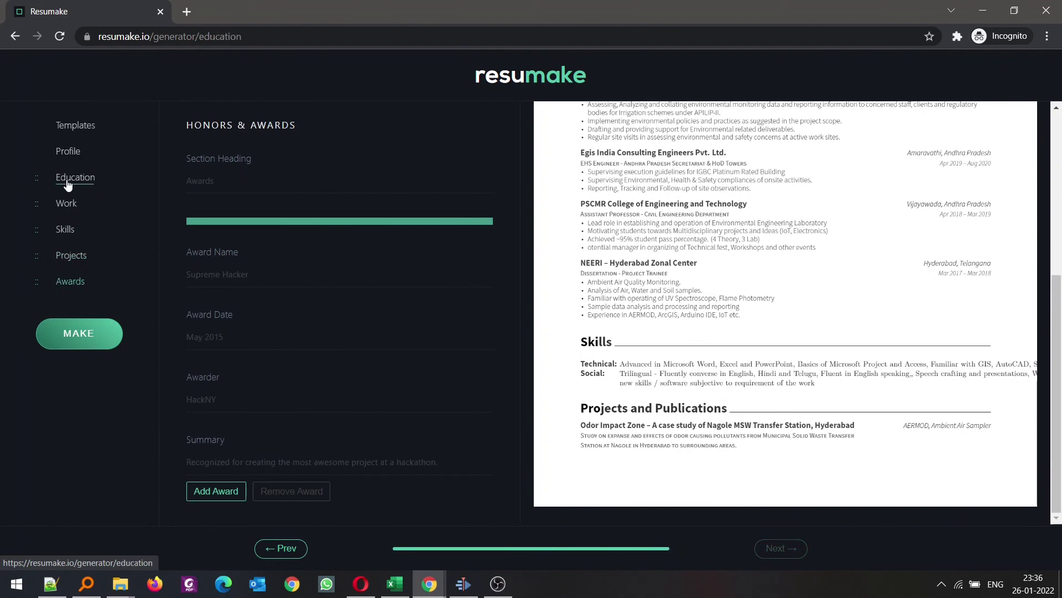
pyautogui.click(67, 204)
pyautogui.click(66, 230)
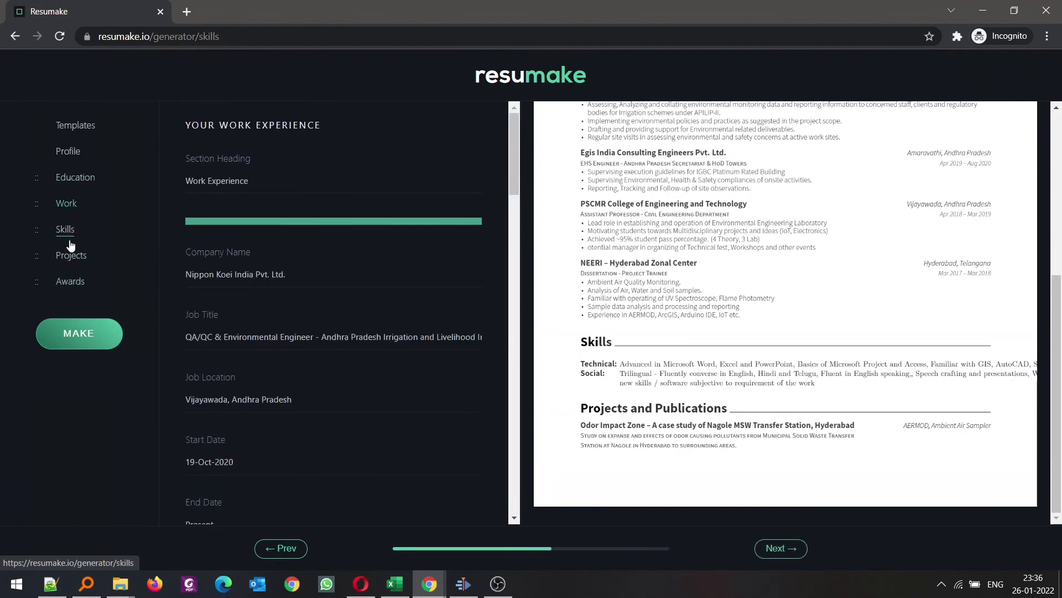
pyautogui.click(71, 257)
pyautogui.click(66, 281)
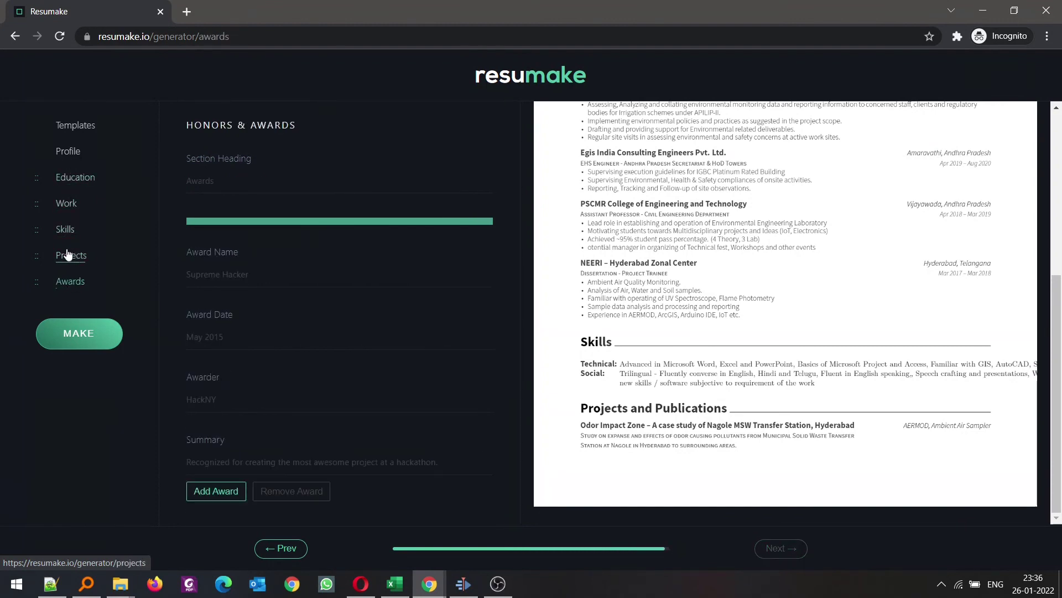
pyautogui.click(66, 229)
pyautogui.click(71, 178)
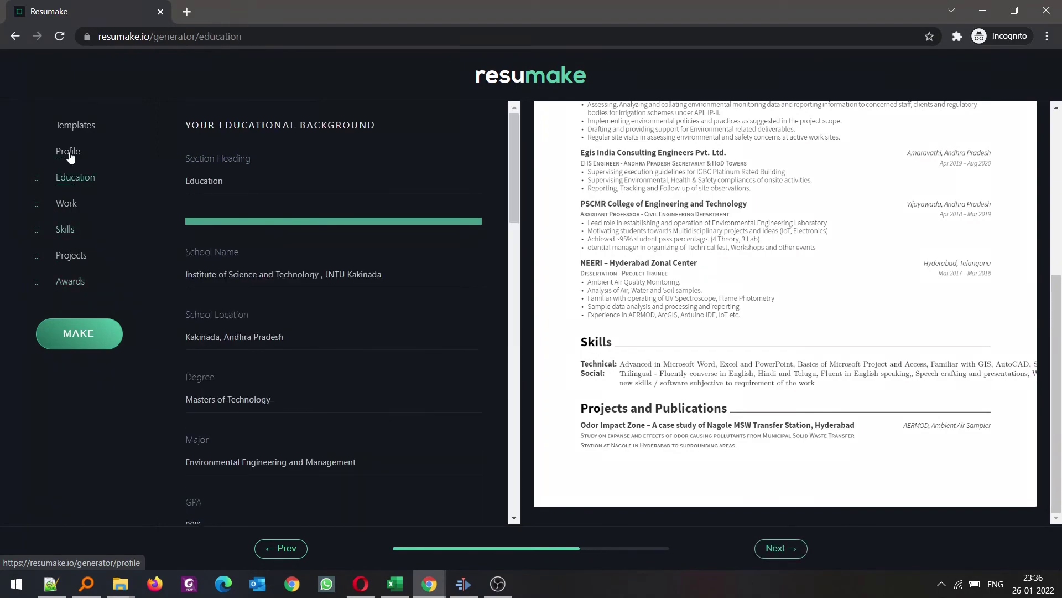